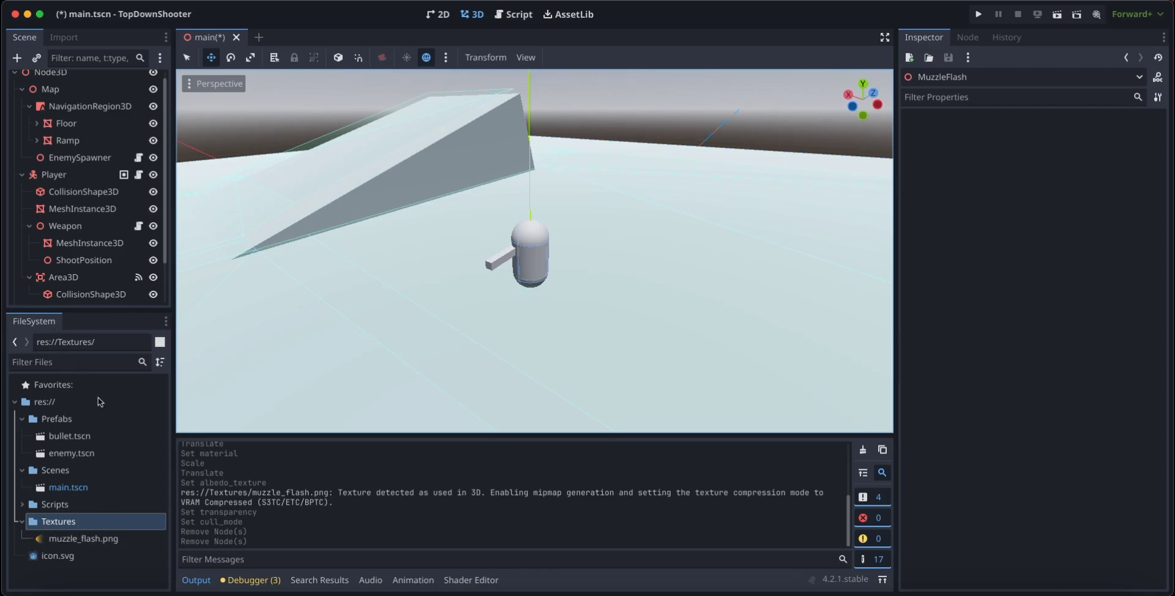
Duplicate ShootPosition, rename the copy MuzzleFlash, and start adding a child node to it
shift+middle_drag(463, 305, 341, 316)
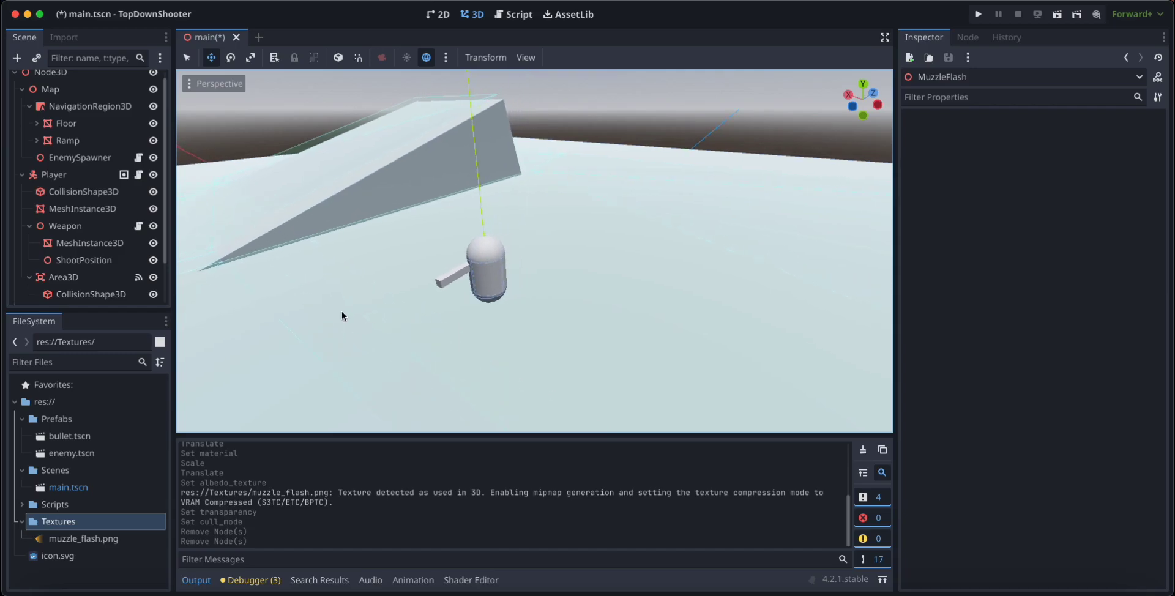
click(84, 260)
shift+middle_drag(504, 254, 593, 240)
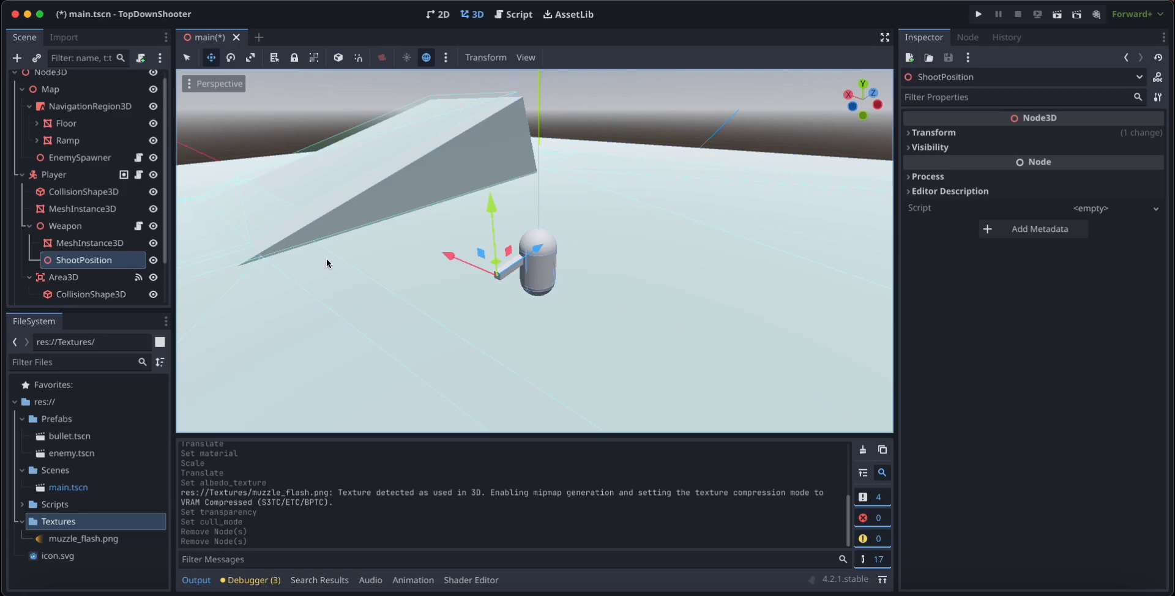
key(super+d)
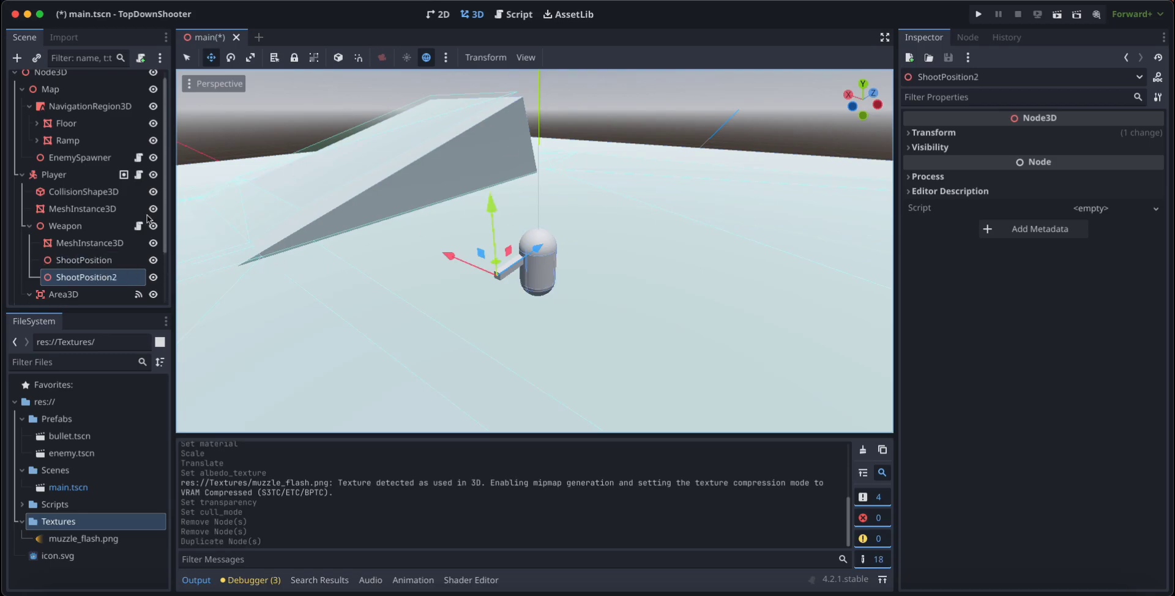
double_click(91, 278)
text(MuzzleFlash)
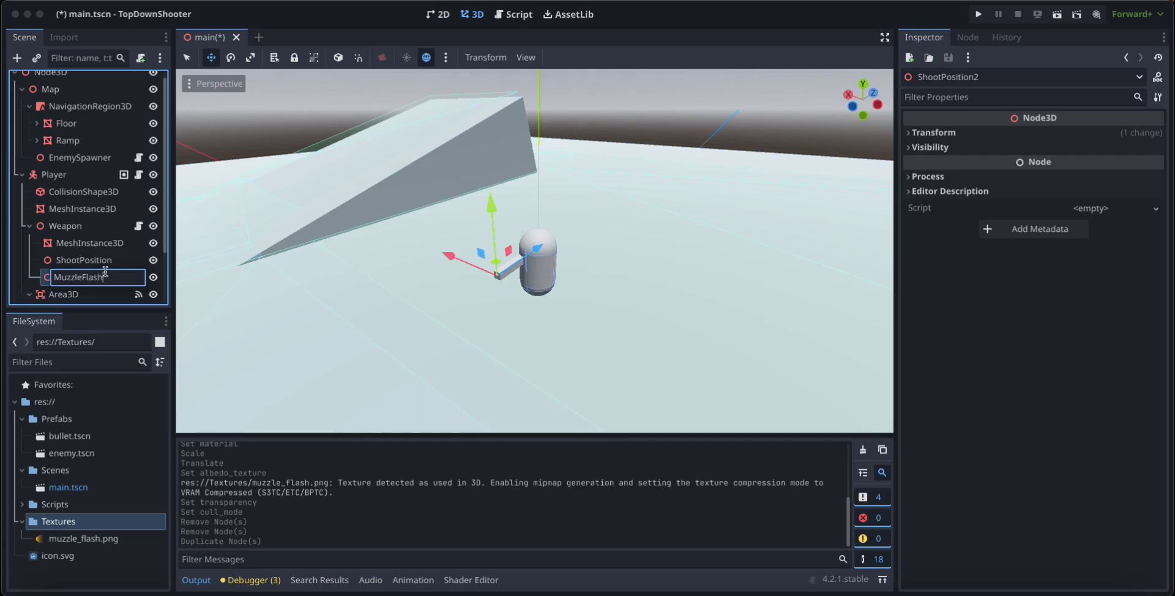
key(Return)
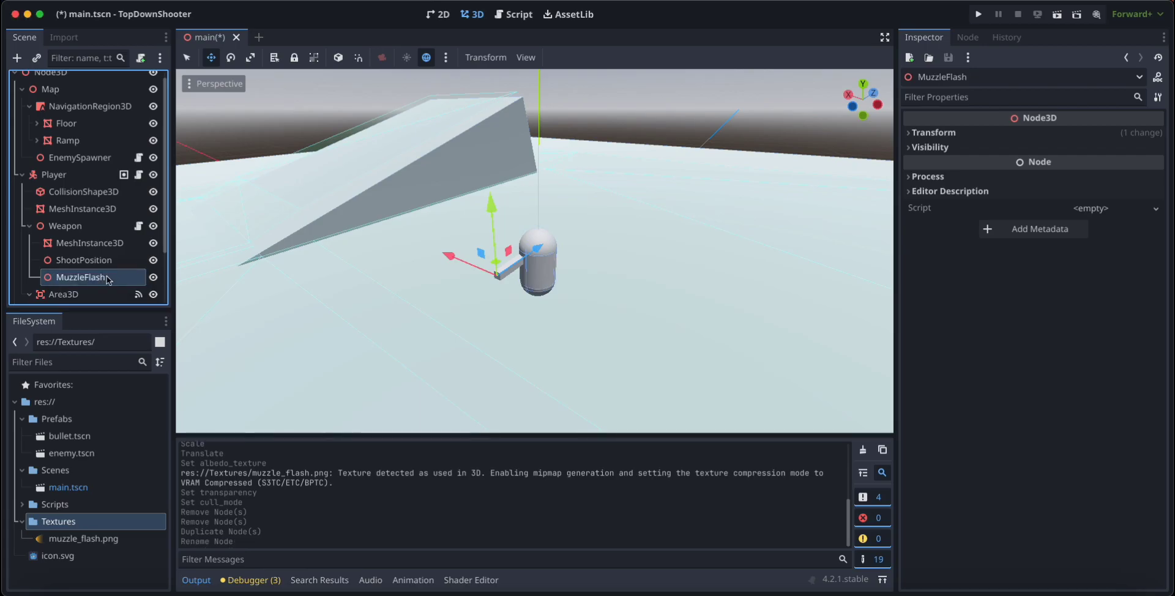
right_click(106, 276)
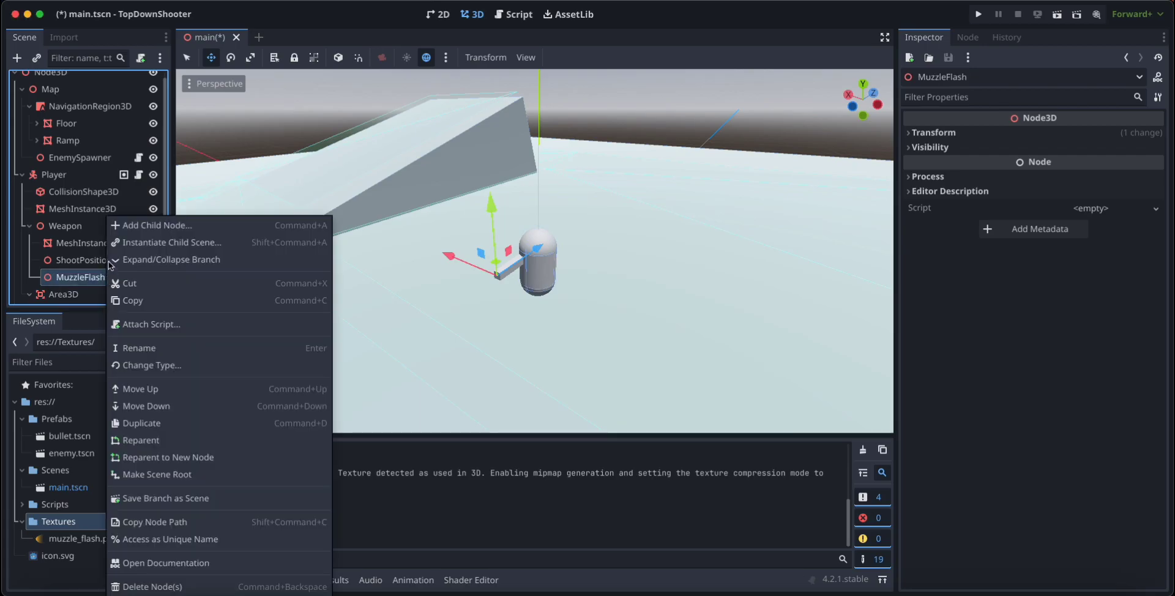
click(179, 229)
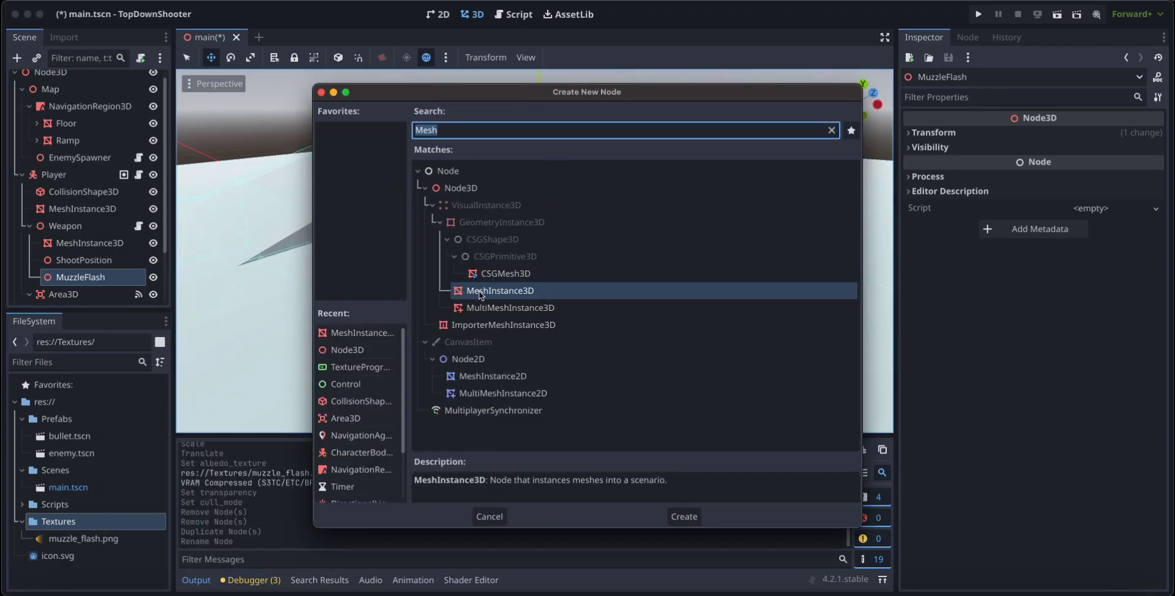
Create the MeshInstance3D child and give it a new QuadMesh
click(681, 515)
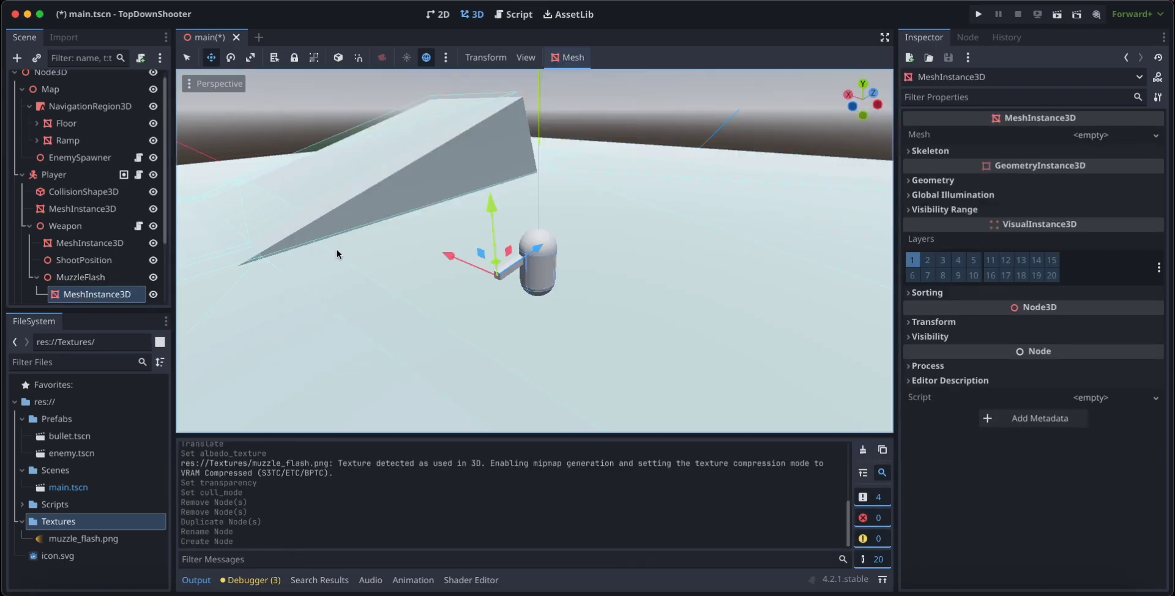
middle_drag(487, 235, 568, 236)
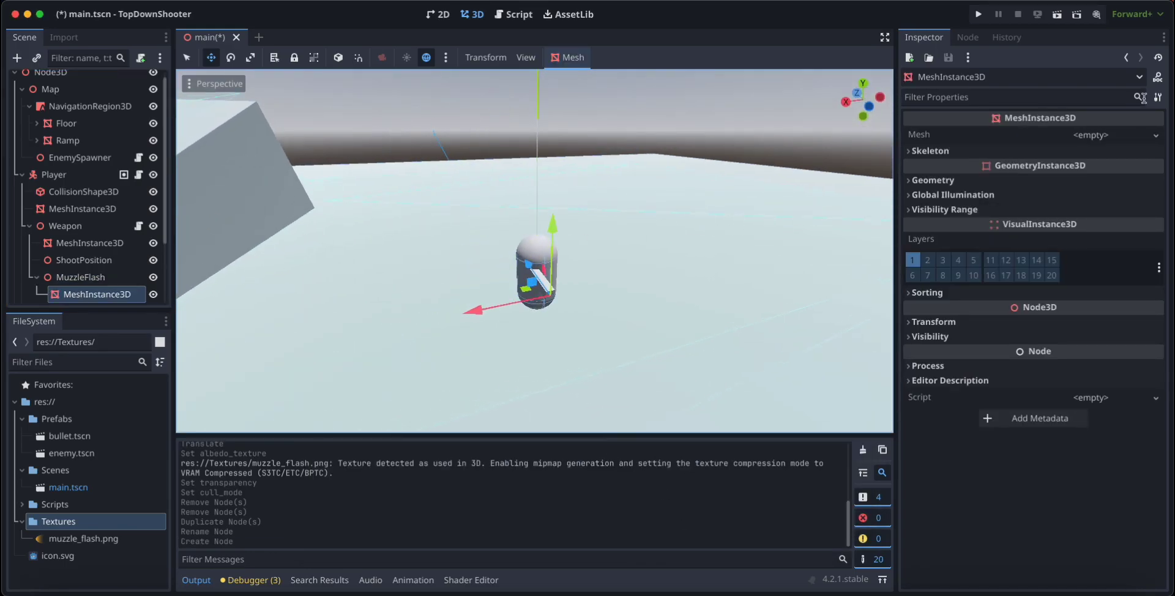
click(1107, 139)
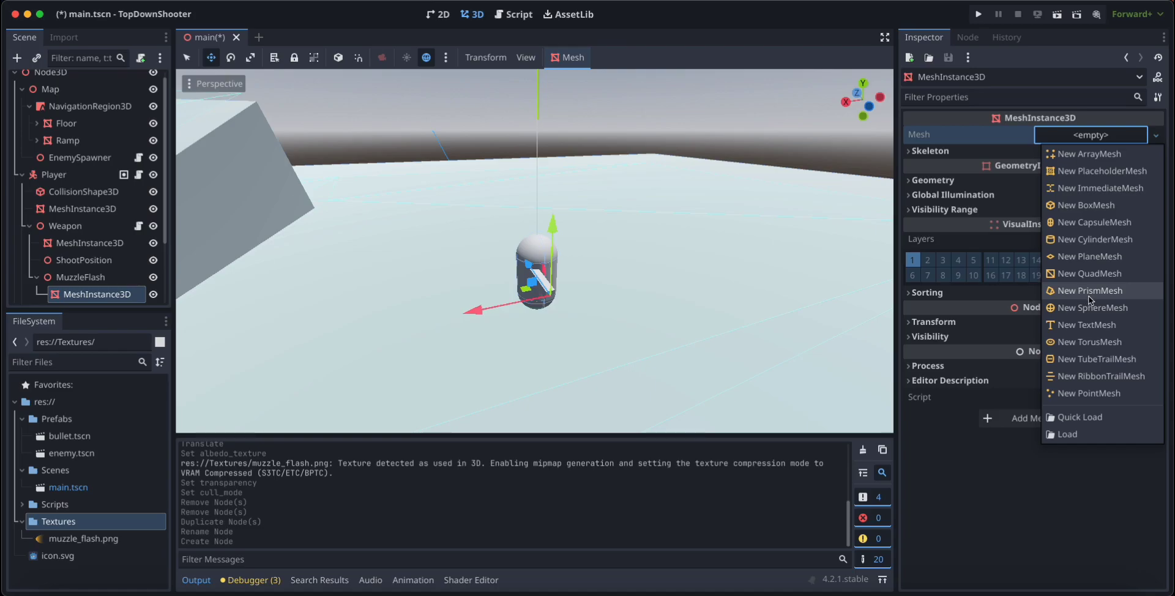
click(1100, 277)
middle_drag(692, 264, 753, 267)
Rotate the quad 15 degrees and flatten it along its Y axis
key(e)
ctrl+drag(531, 309, 503, 294)
key(w)
middle_drag(503, 293, 648, 267)
key(r)
drag(537, 214, 540, 253)
middle_drag(567, 256, 578, 223)
drag(544, 218, 545, 215)
Move the quad slightly along Z to the barrel tip and adjust its height
key(w)
drag(478, 292, 468, 293)
key(r)
key(w)
key(r)
drag(555, 231, 554, 207)
click(1099, 147)
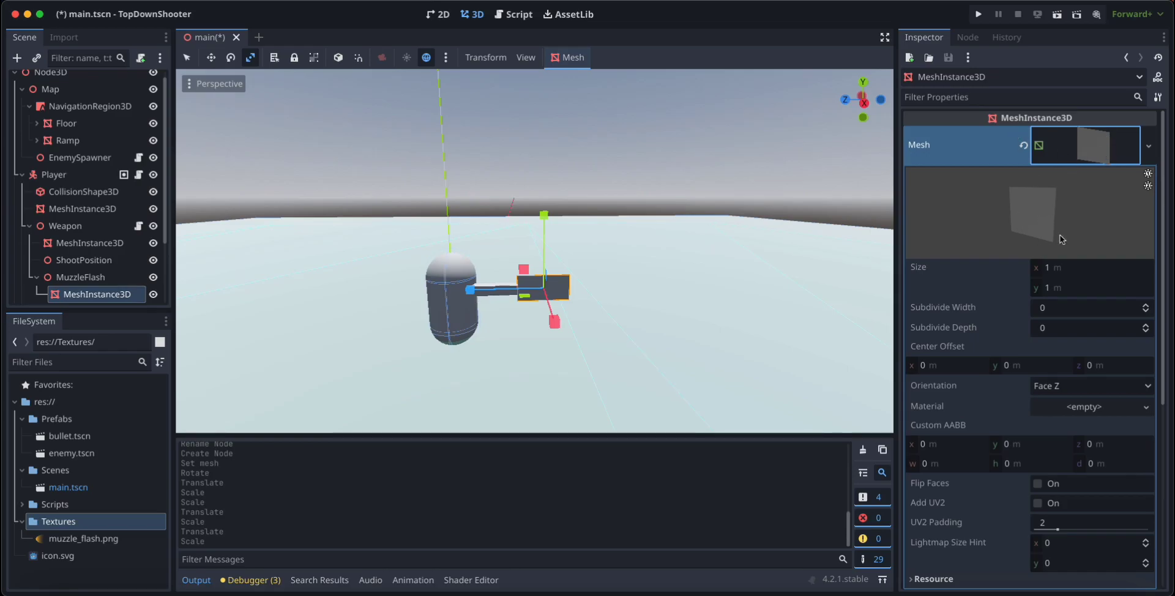
Give the quad a new StandardMaterial3D with muzzle_flash.png as its albedo texture
click(1082, 408)
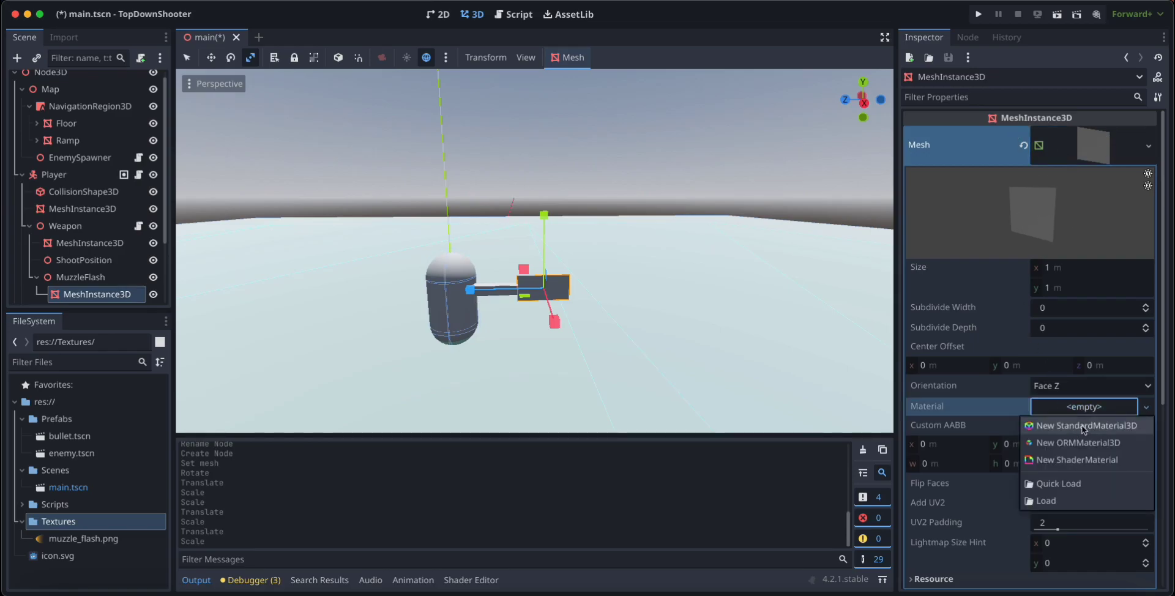
click(1083, 426)
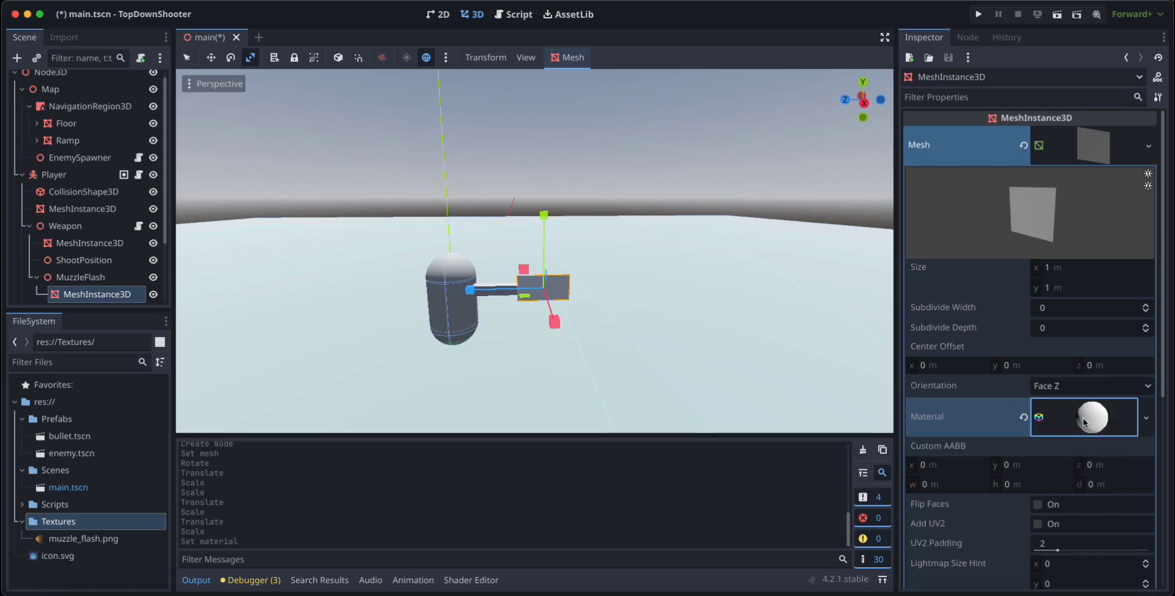
click(1104, 417)
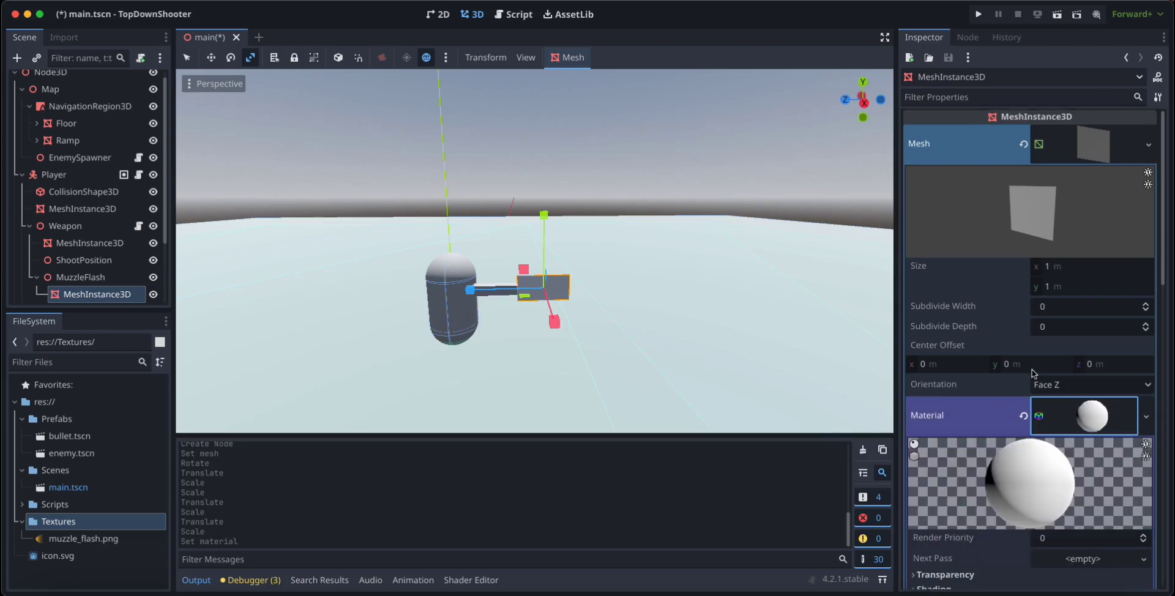
scroll(973, 368, down, 5)
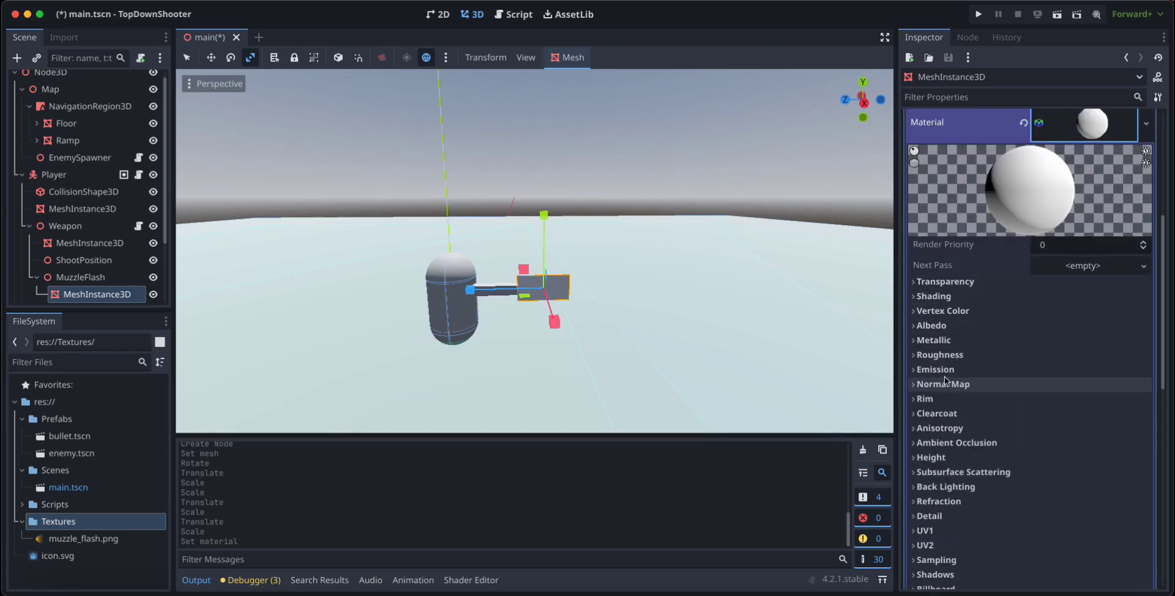
click(951, 326)
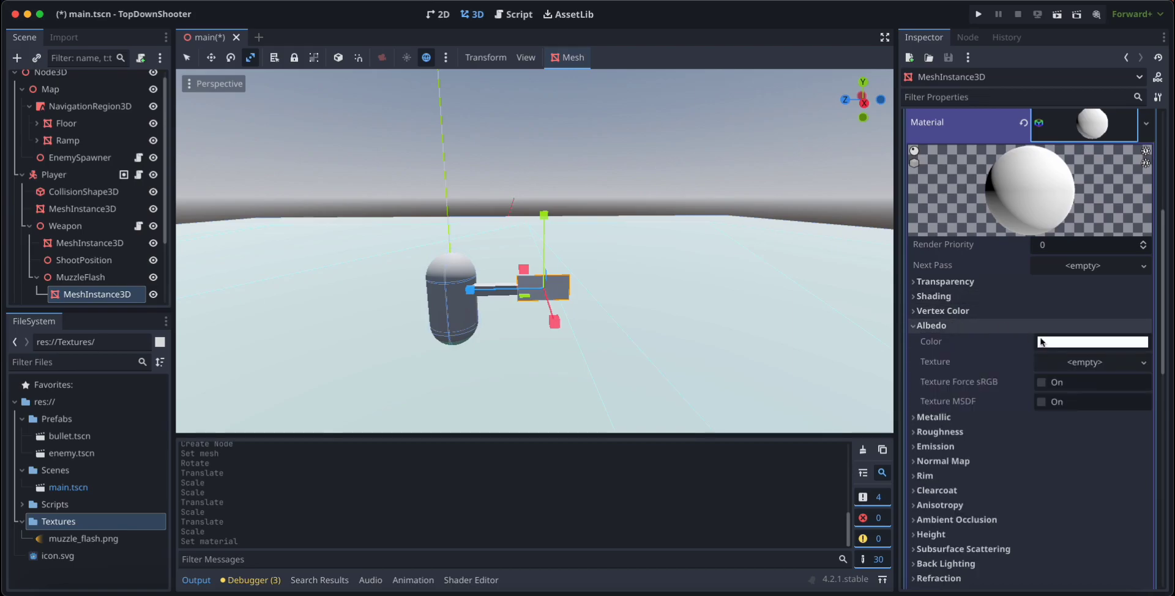
click(1080, 364)
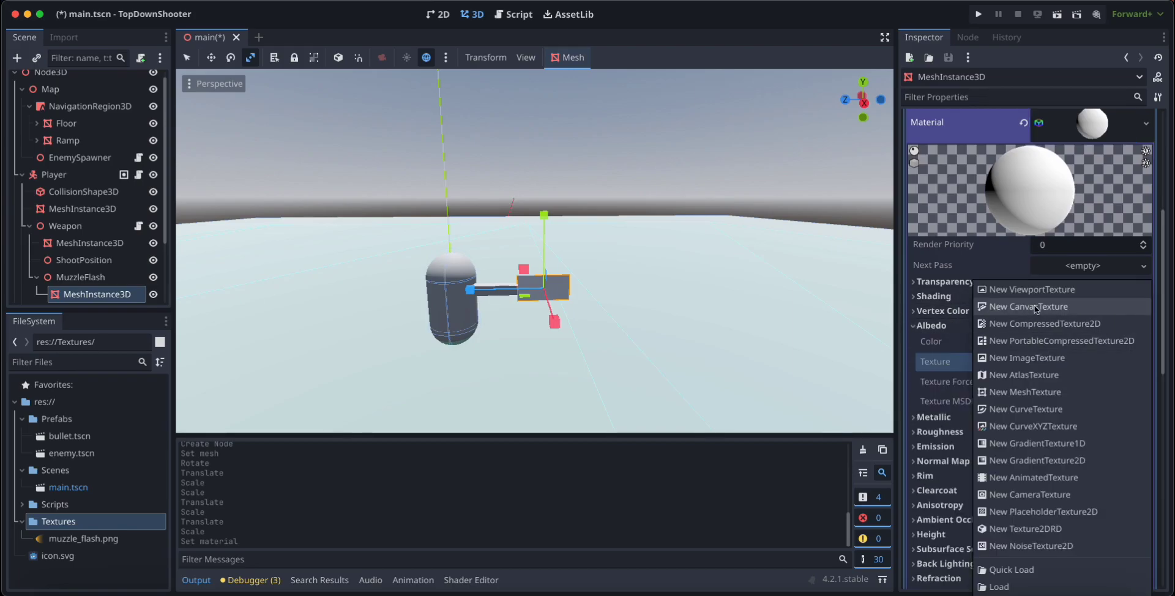
click(1011, 568)
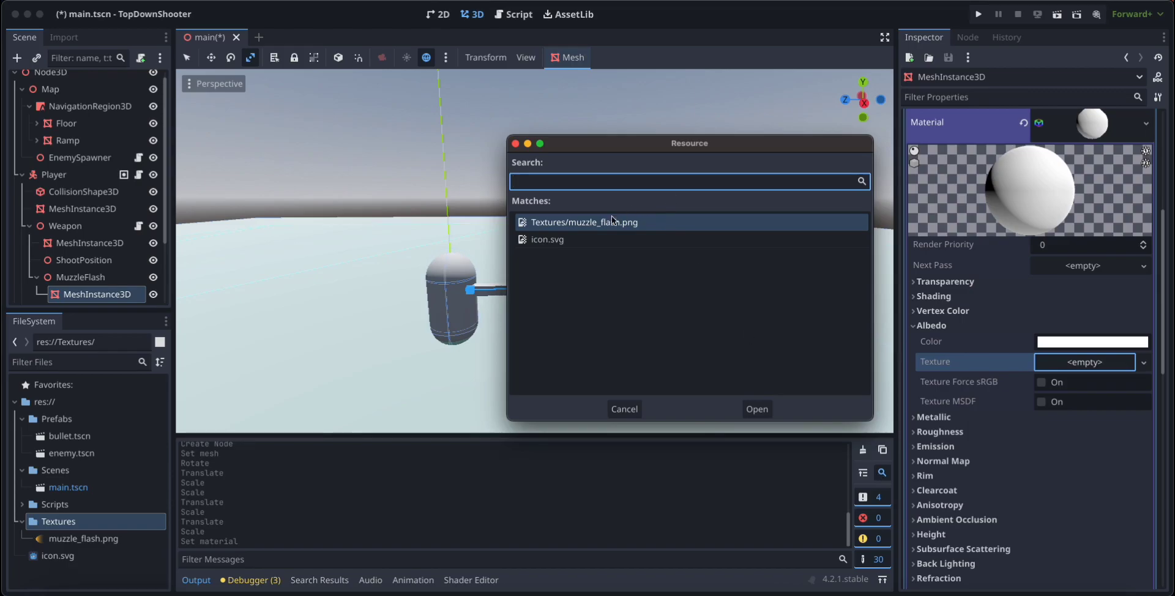
double_click(652, 224)
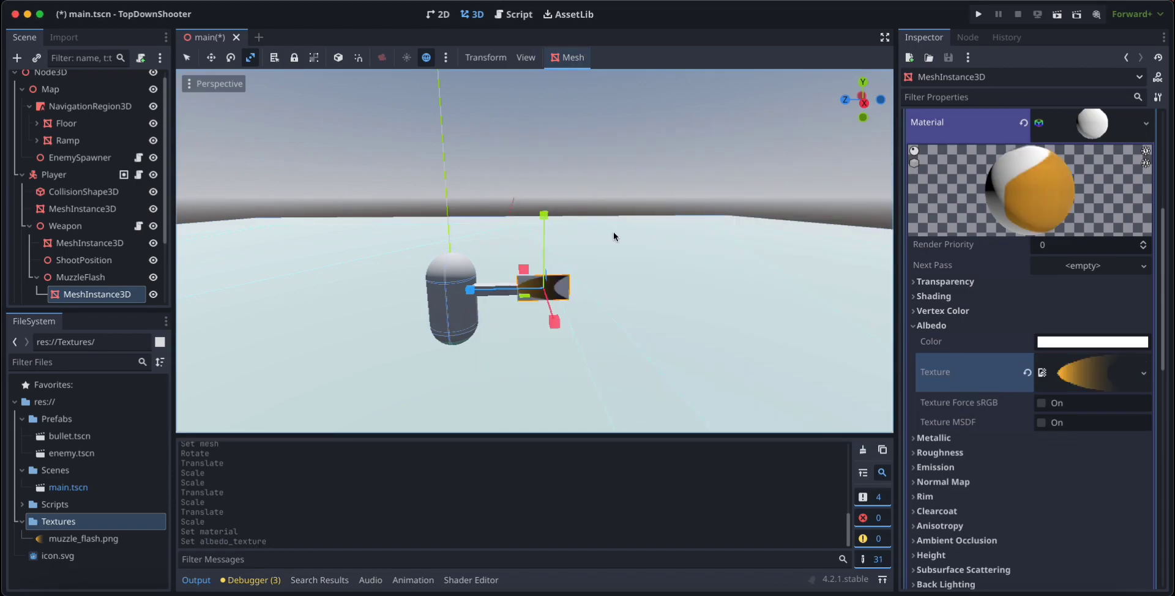
scroll(642, 243, up, 2)
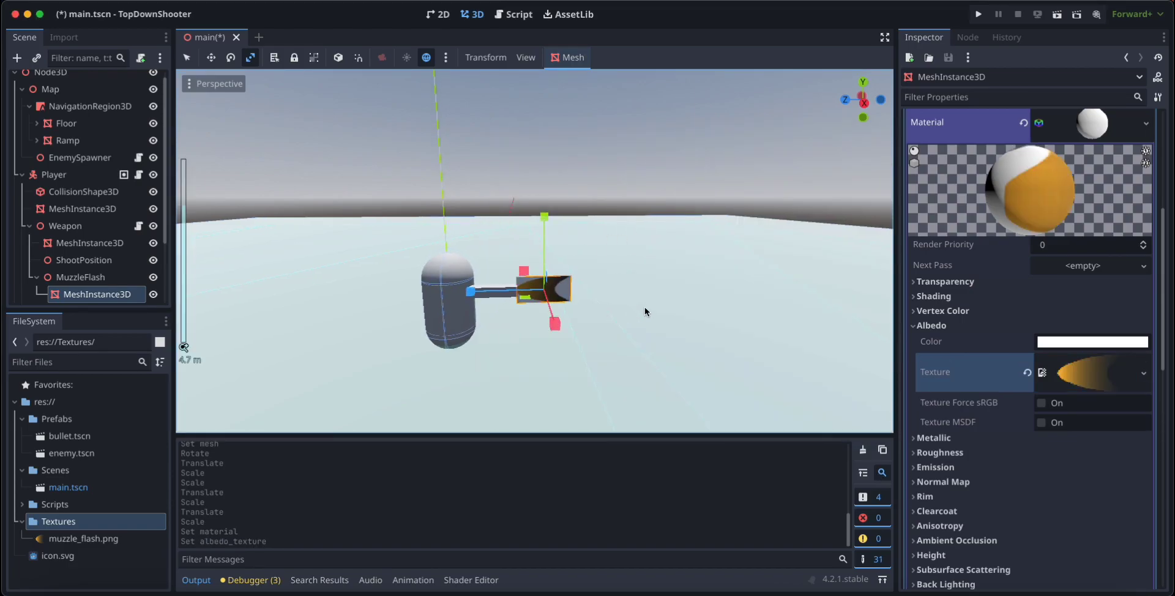
Resize the muzzle flash mesh and nudge it along the barrel
click(629, 250)
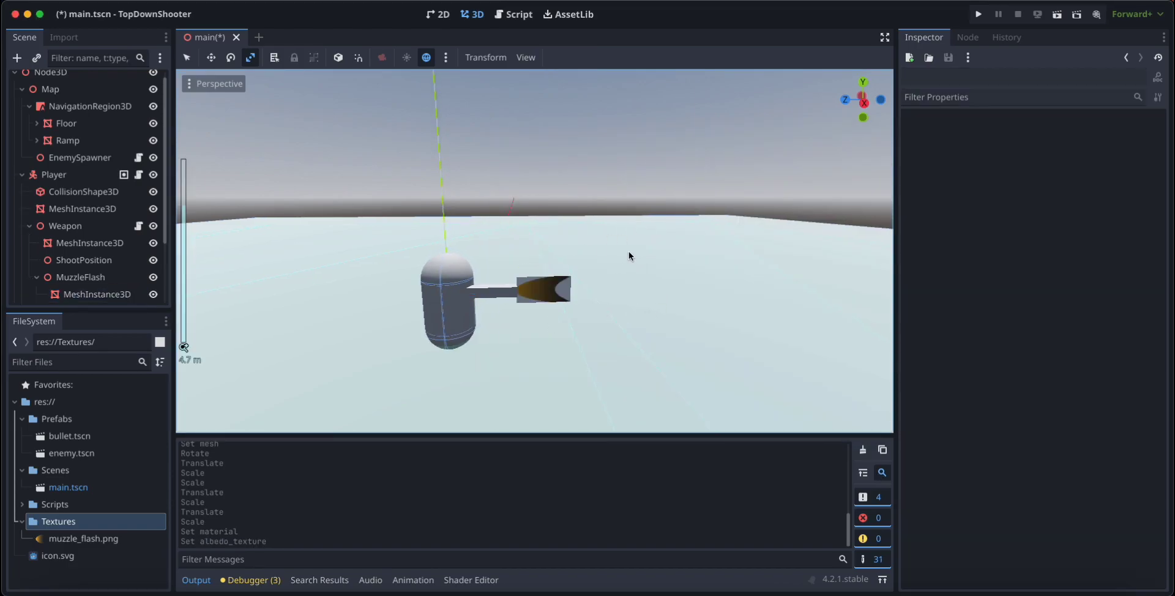
click(80, 277)
middle_drag(520, 269, 566, 284)
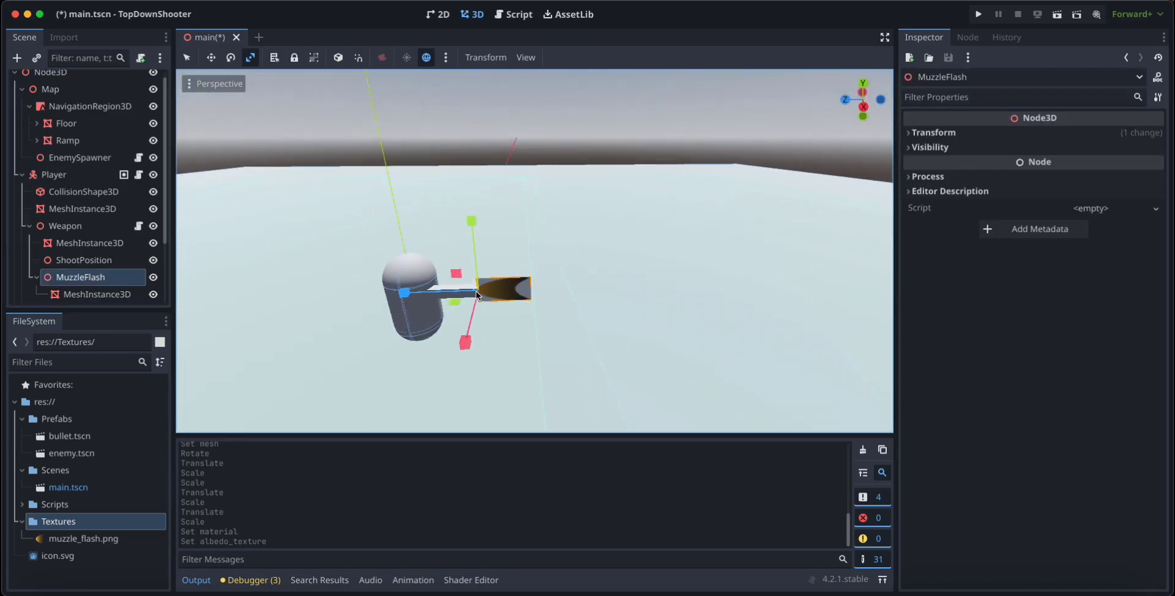
click(126, 294)
middle_drag(442, 254, 457, 211)
key(w)
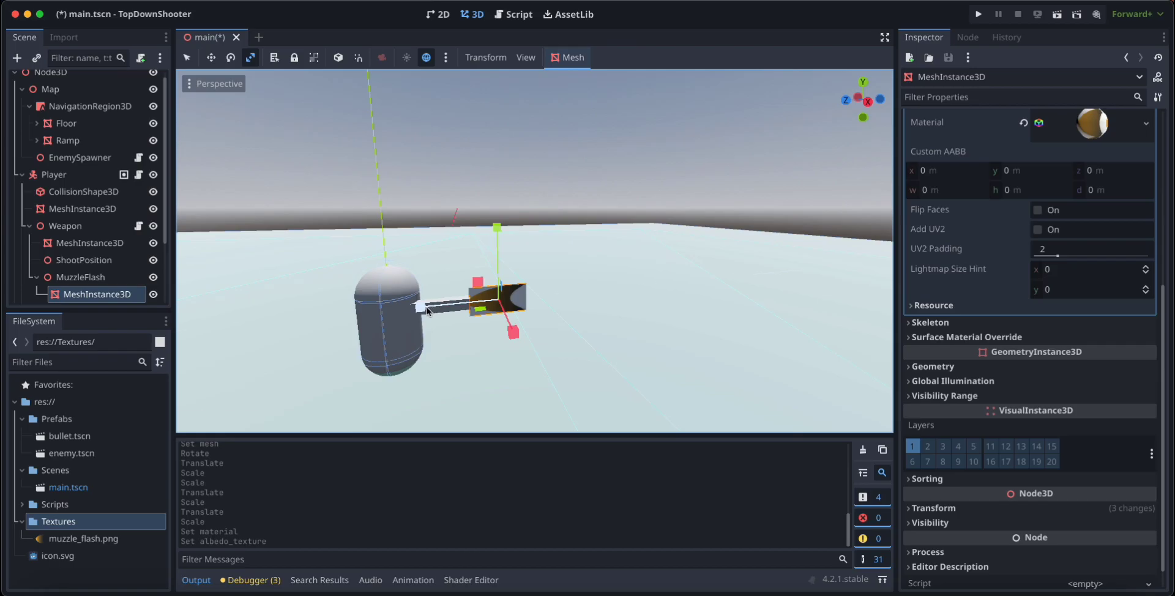
drag(481, 308, 483, 303)
middle_drag(593, 275, 566, 280)
drag(447, 299, 442, 302)
Set the flash material's Transparency to Alpha and Cull Mode to Disabled
scroll(1079, 411, down, 1)
scroll(998, 280, up, 5)
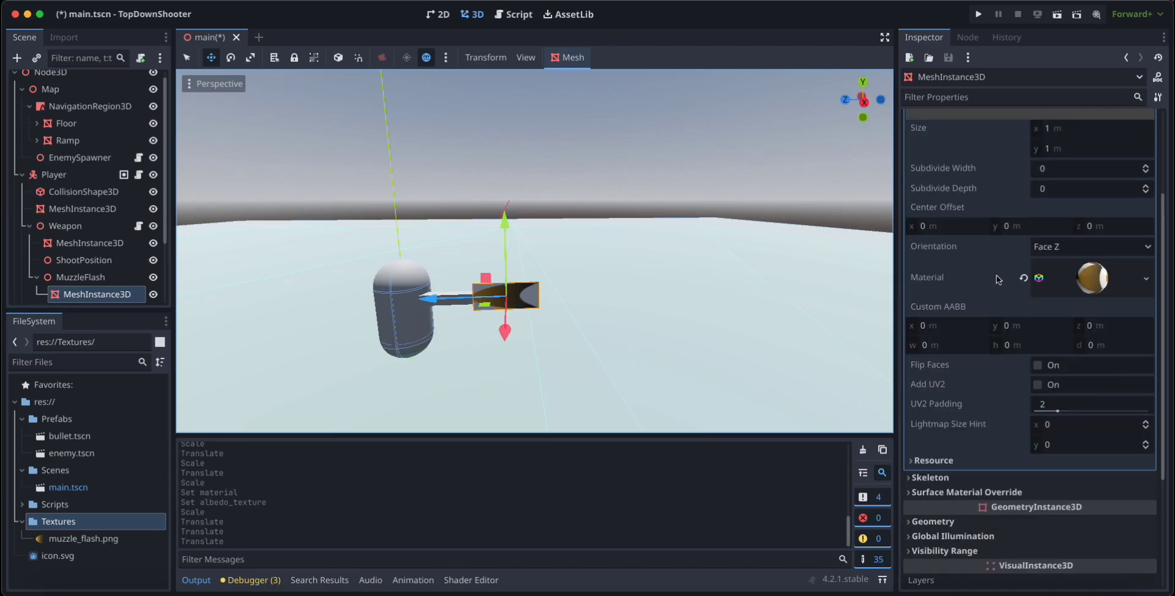
click(1083, 279)
scroll(1040, 287, down, 5)
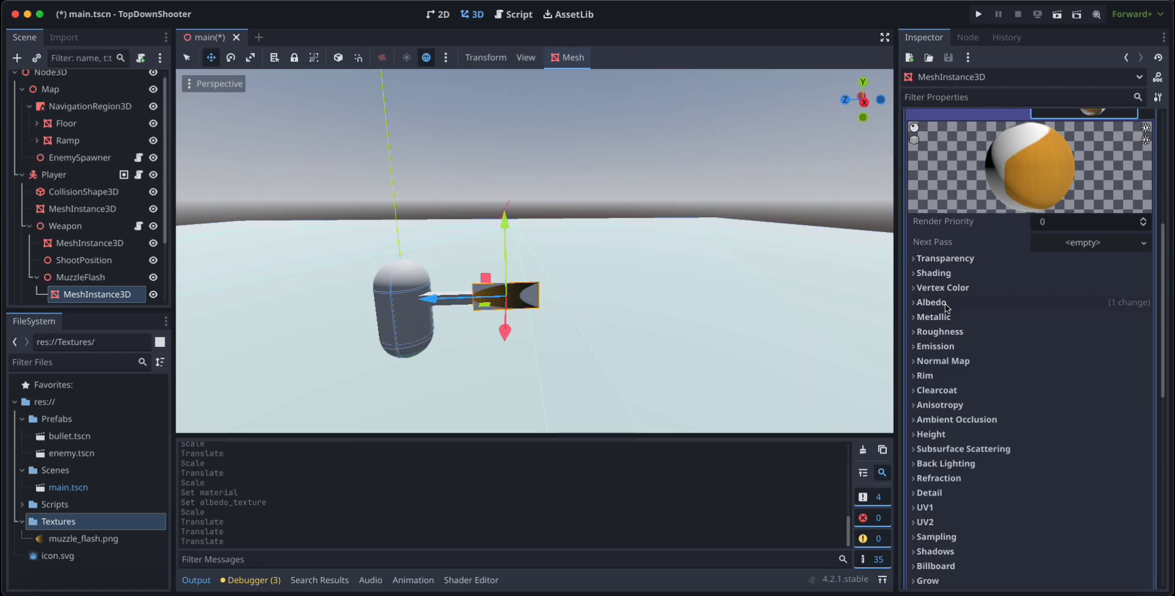
click(965, 262)
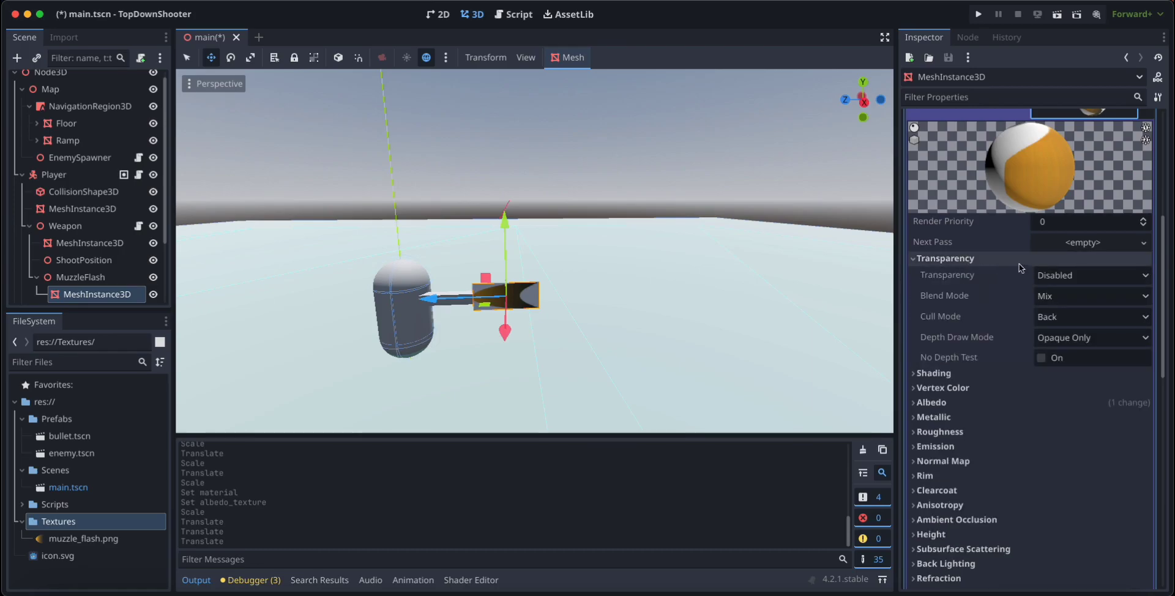
click(1079, 275)
click(1075, 311)
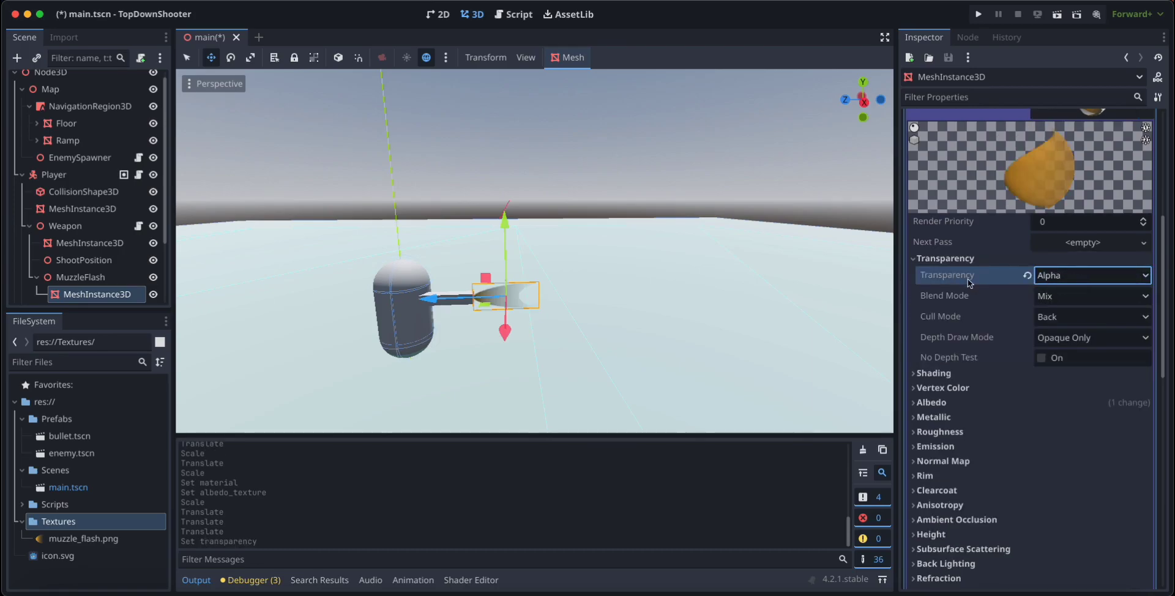
click(1061, 319)
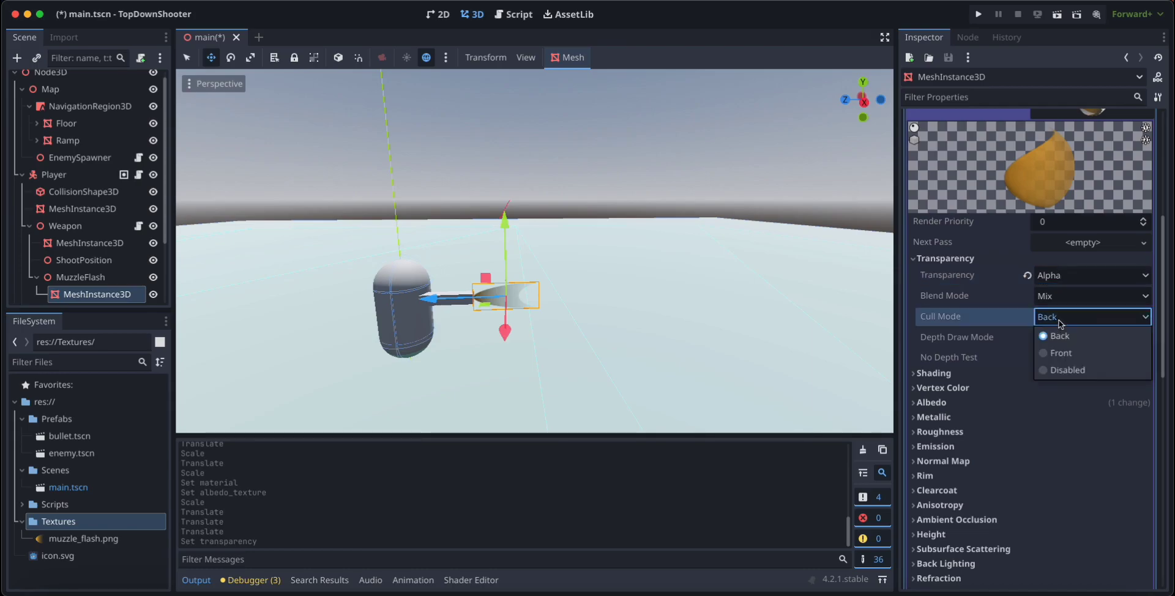
click(1067, 370)
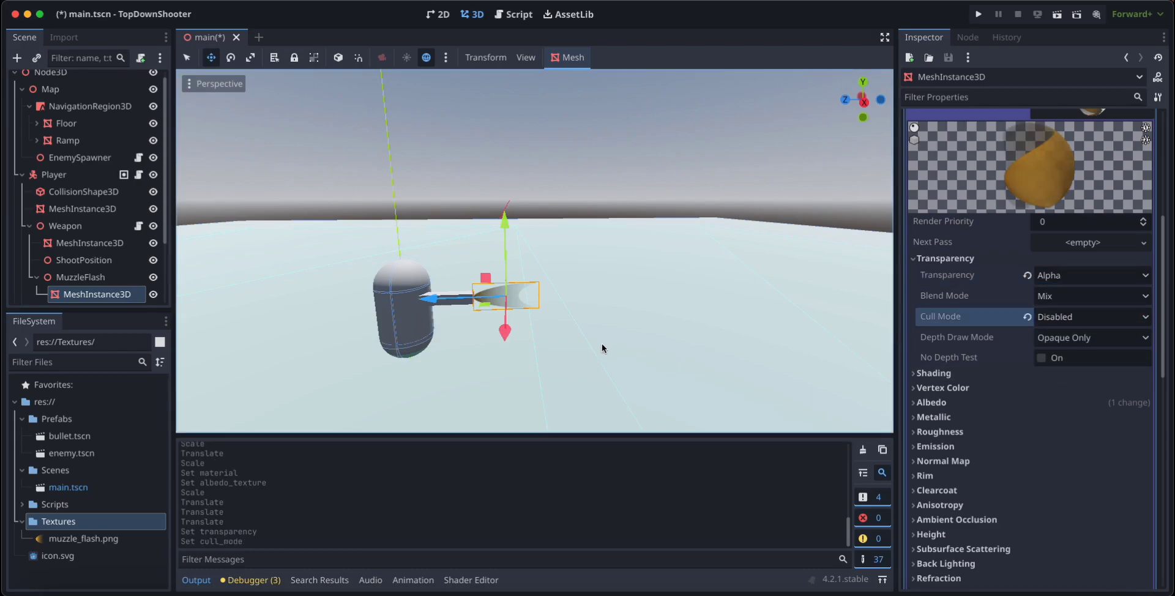
middle_drag(602, 345, 659, 313)
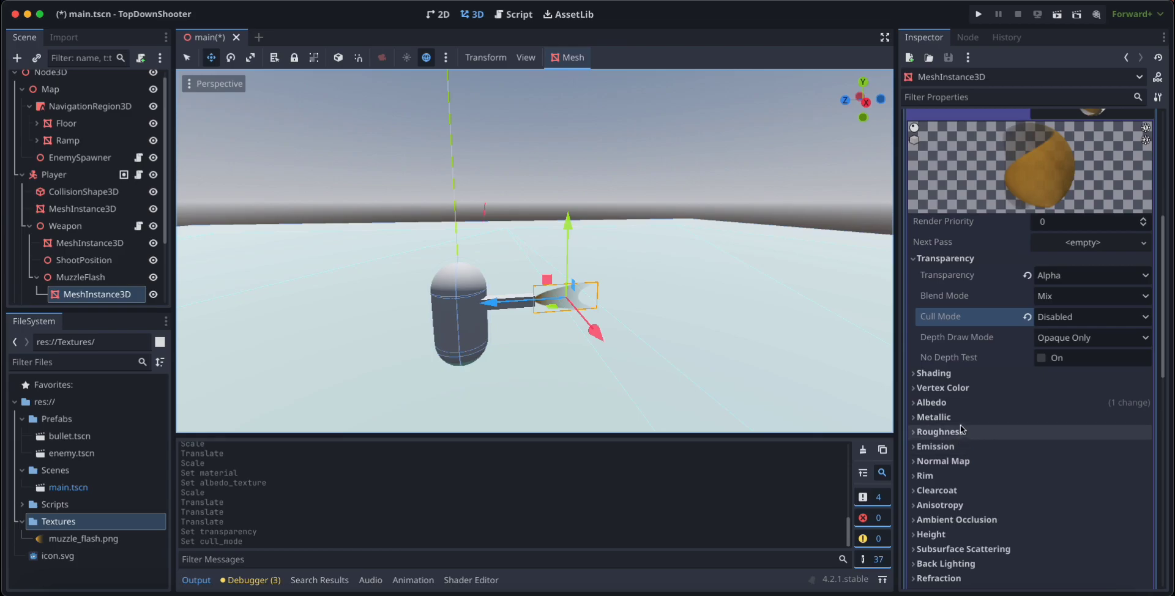
Enable emission on the flash material and tint it a muted golden orange (968041)
click(954, 446)
click(1041, 463)
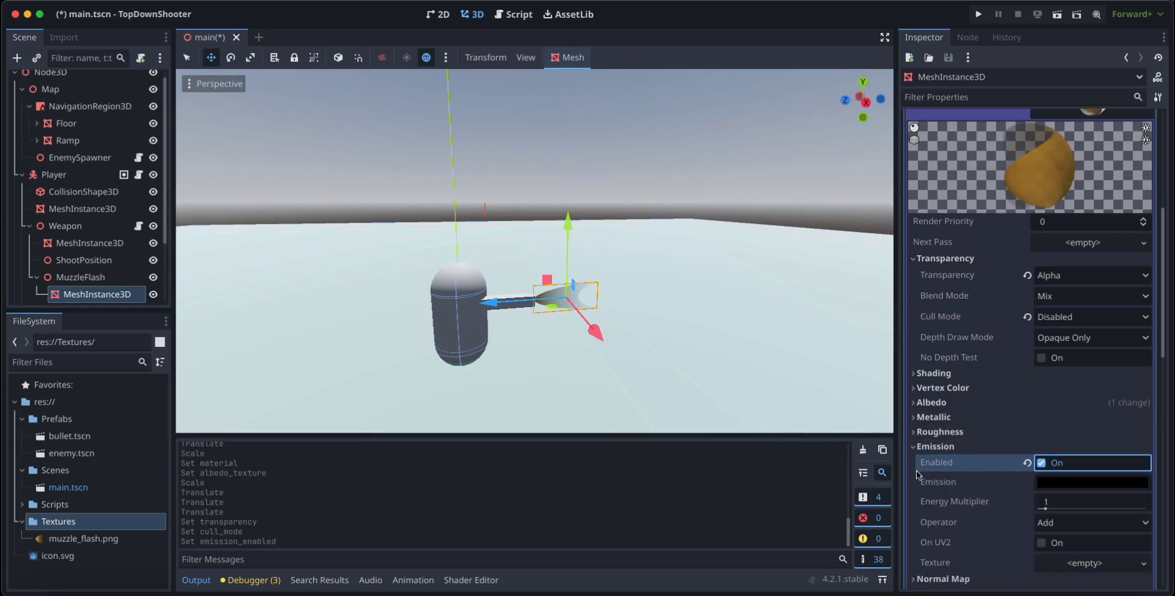
click(1058, 483)
click(1050, 353)
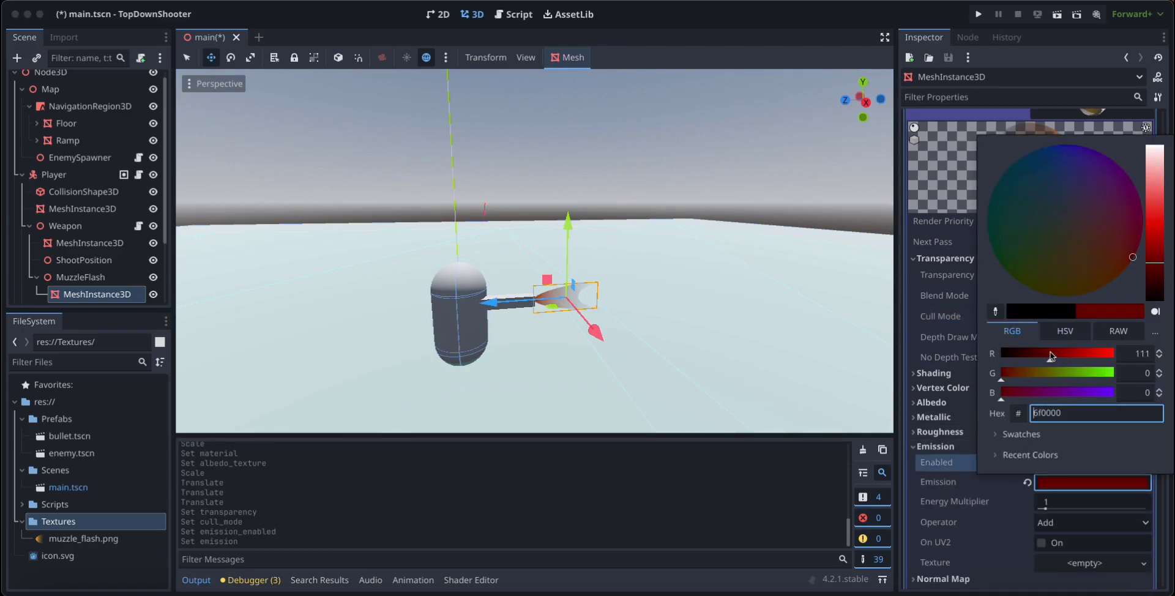
click(1063, 331)
mouse_move(1015, 359)
mouse_down()
mouse_move(1056, 374)
mouse_move(1011, 357)
mouse_up()
click(1099, 257)
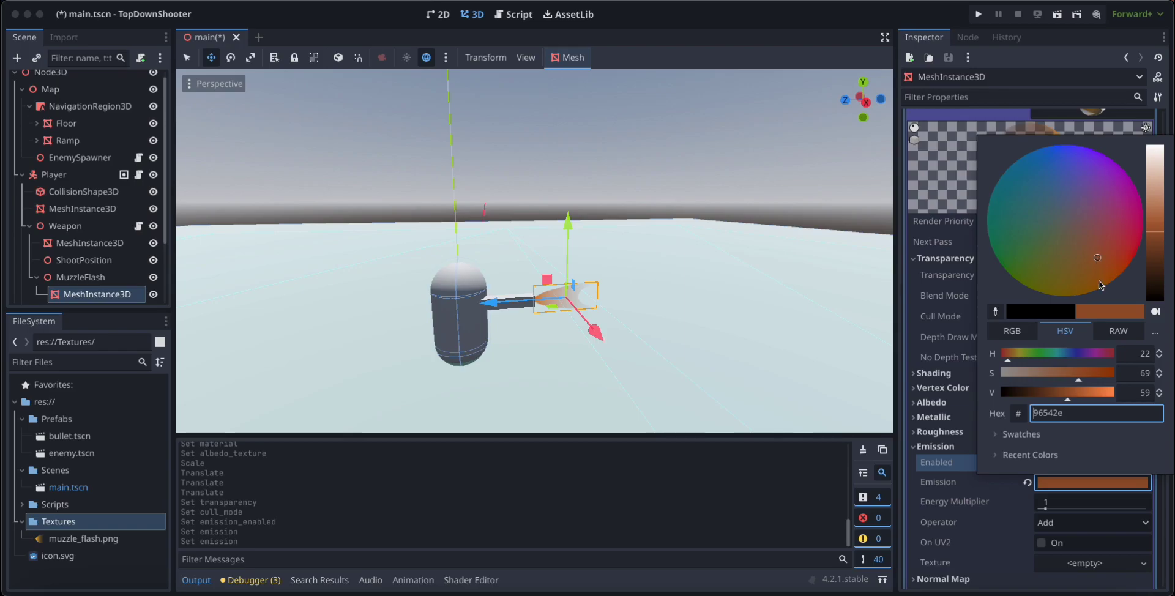
drag(1077, 381, 1018, 357)
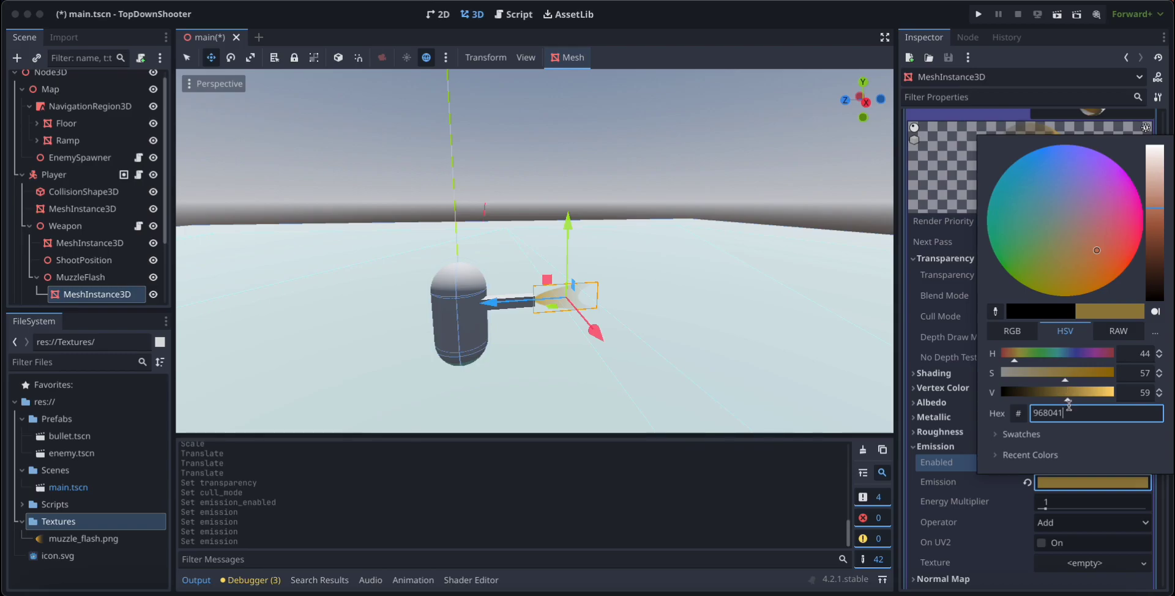
drag(1068, 396, 1075, 397)
click(782, 335)
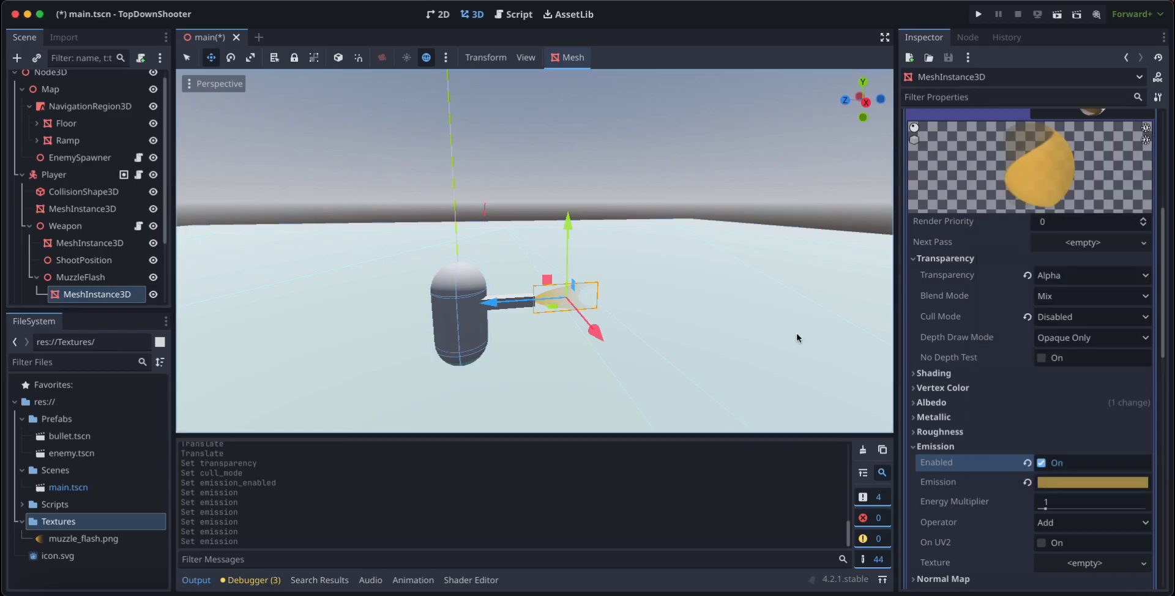
middle_drag(689, 301, 344, 296)
scroll(670, 278, down, 6)
scroll(669, 277, up, 2)
Duplicate the flash quad as MeshInstance3D2 and rotate it around the barrel to cross the original
click(93, 295)
shift+middle_drag(578, 277, 607, 270)
scroll(109, 293, down, 3)
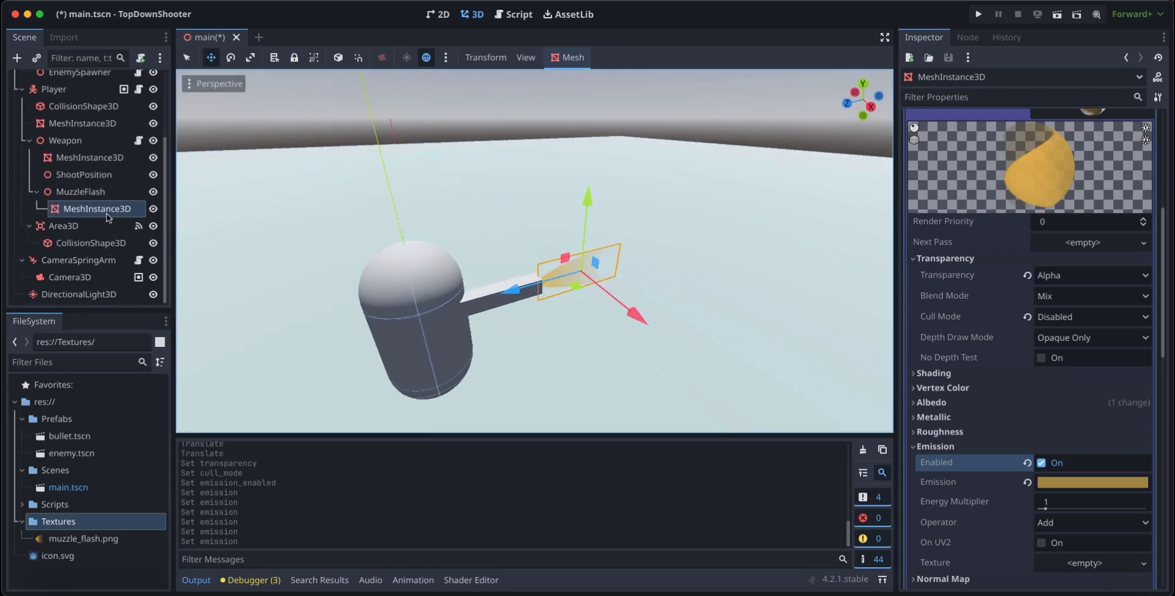
key(ctrl+d)
key(e)
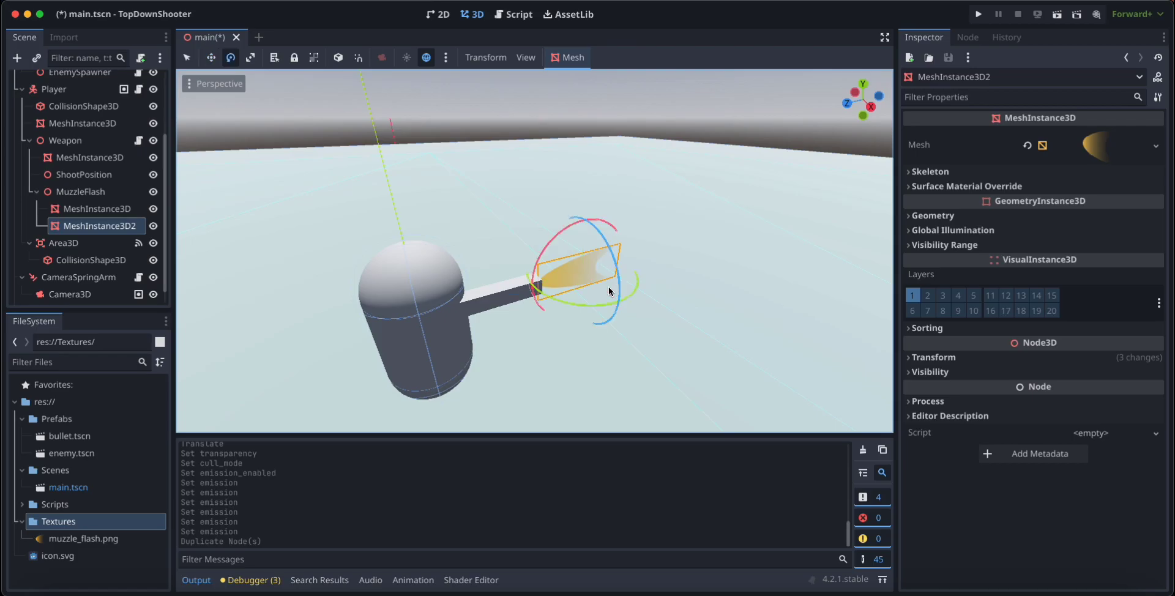
drag(618, 291, 595, 248)
mouse_move(685, 265)
middle_down()
mouse_move(685, 350)
mouse_move(669, 269)
mouse_move(690, 272)
mouse_move(669, 287)
mouse_move(685, 289)
mouse_move(632, 288)
mouse_move(729, 257)
mouse_move(670, 264)
middle_up()
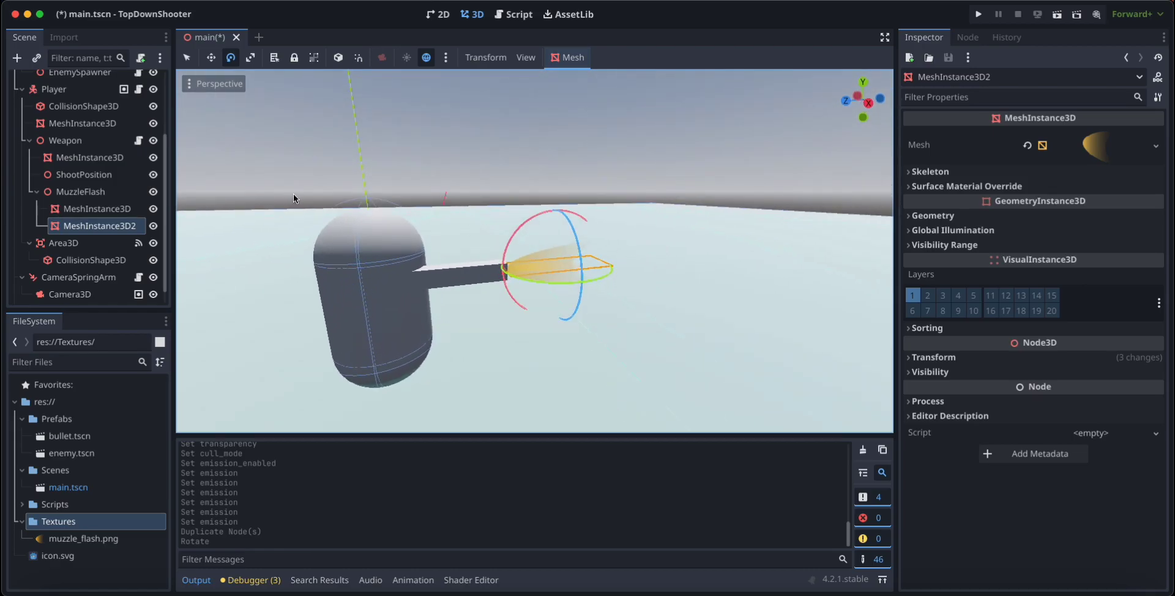
middle_drag(466, 211, 376, 238)
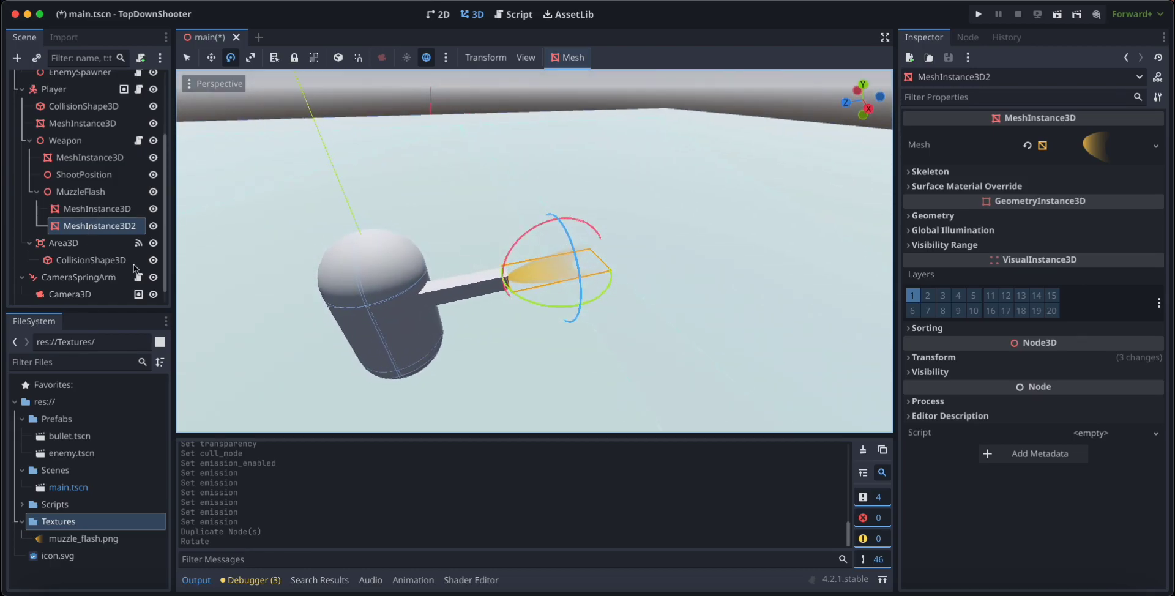
Add an OmniLight3D child under MuzzleFlash
click(83, 191)
right_click(83, 193)
click(149, 202)
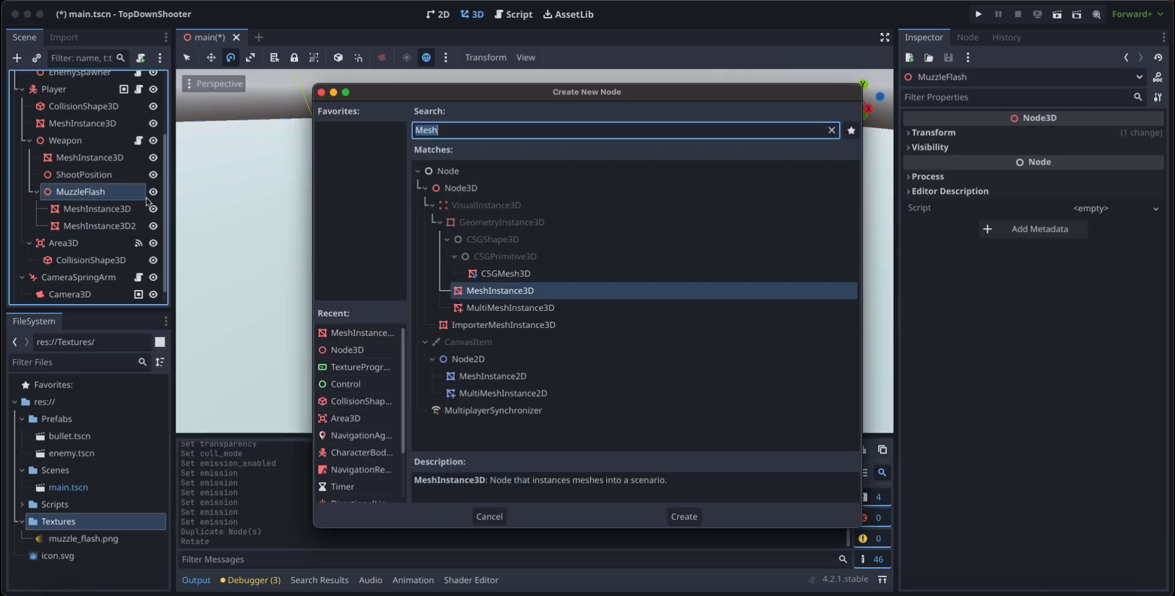
text(Light)
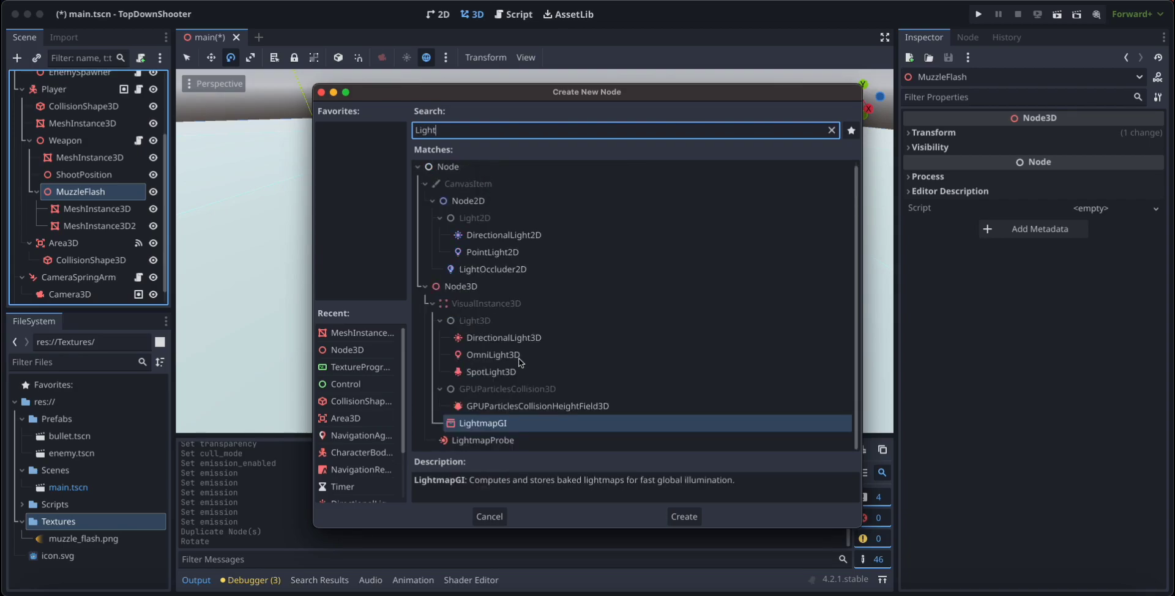
double_click(517, 357)
scroll(581, 281, up, 5)
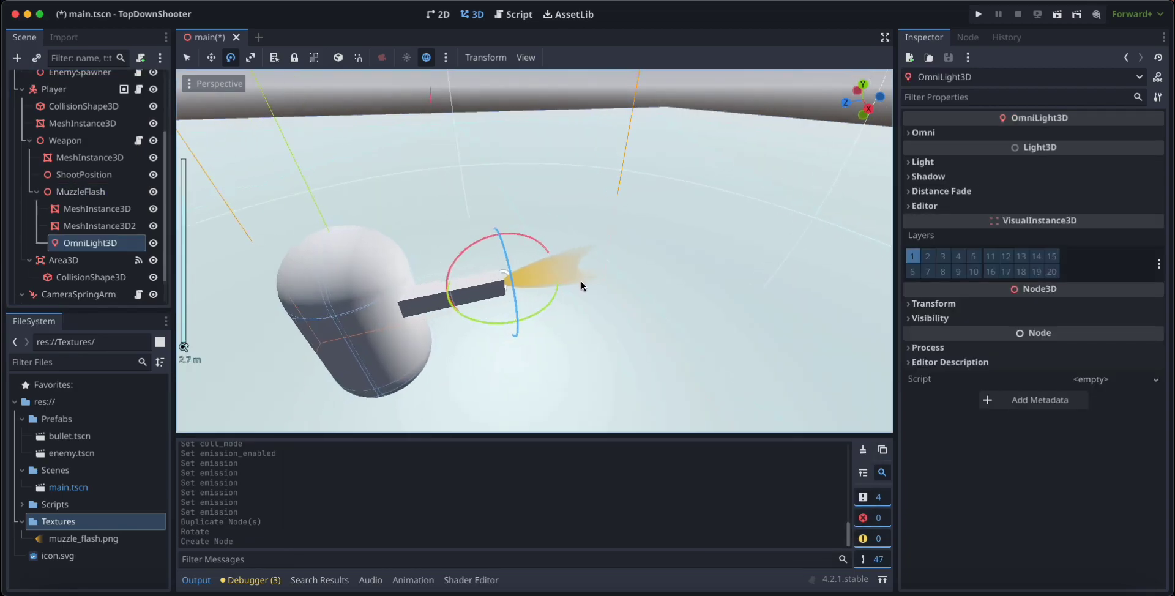
scroll(581, 360, down, 1)
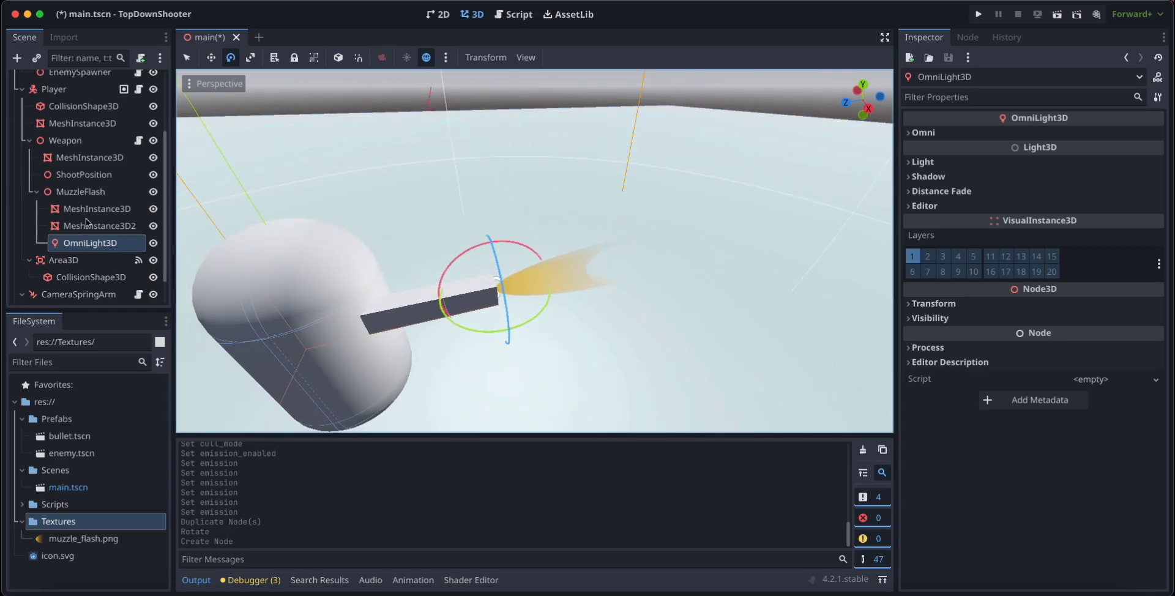
Set the light colour to orange ffbc7a (green 188, blue 122)
click(924, 161)
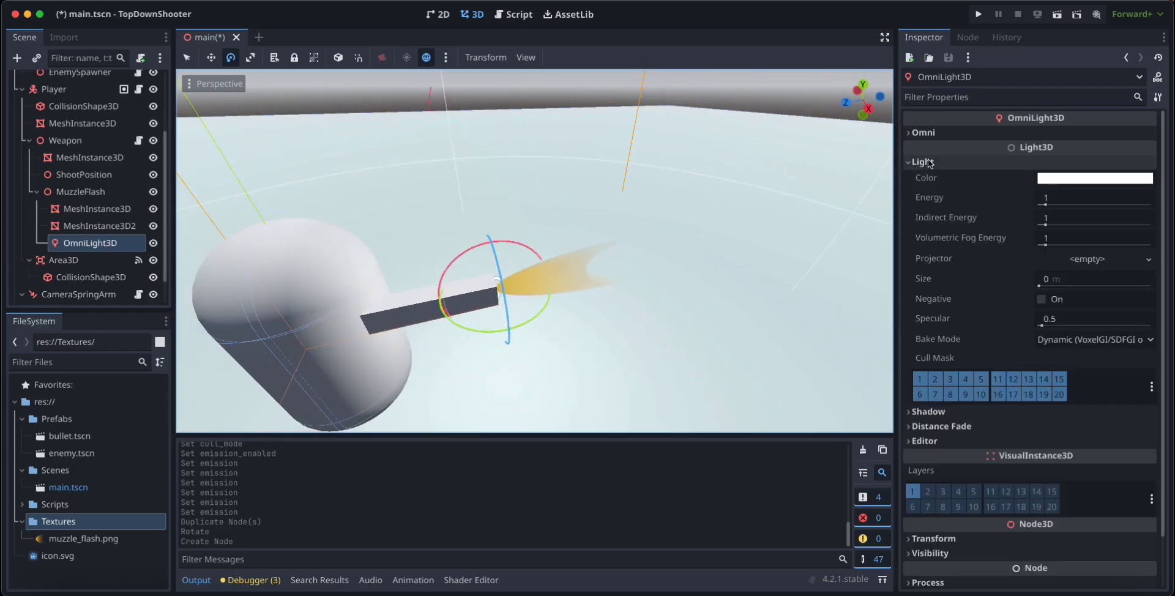
click(1054, 179)
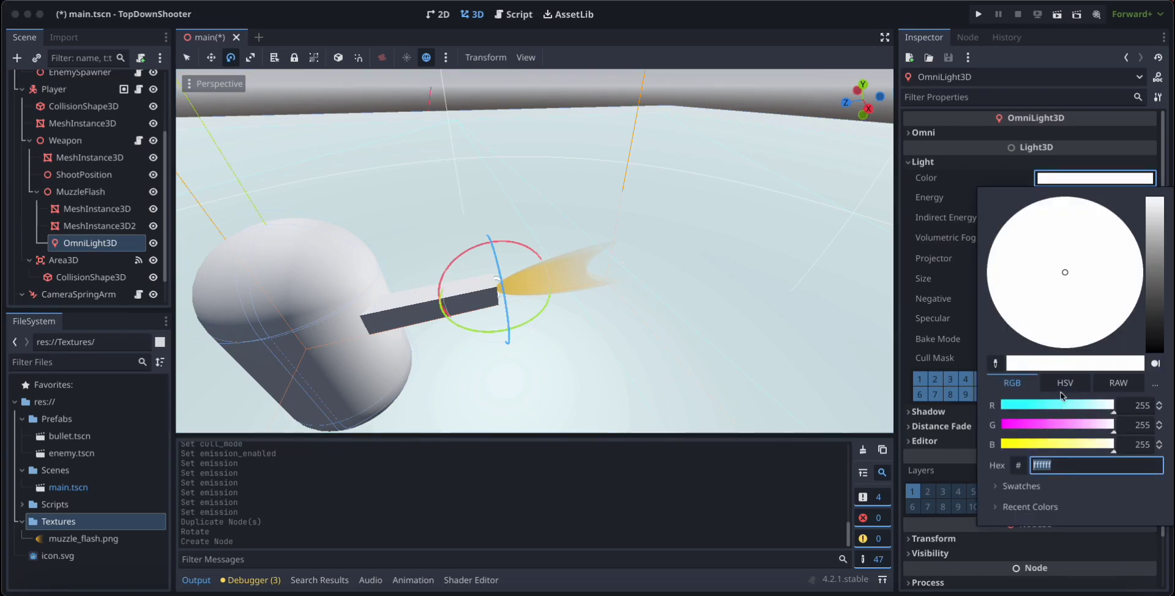
click(1056, 444)
click(1082, 426)
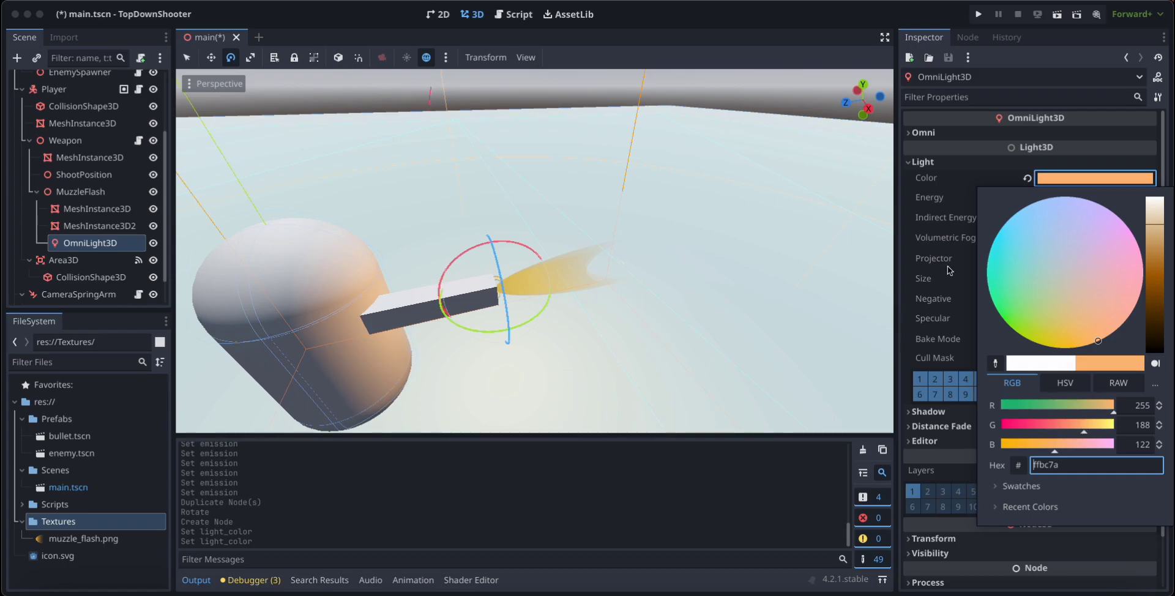
click(947, 164)
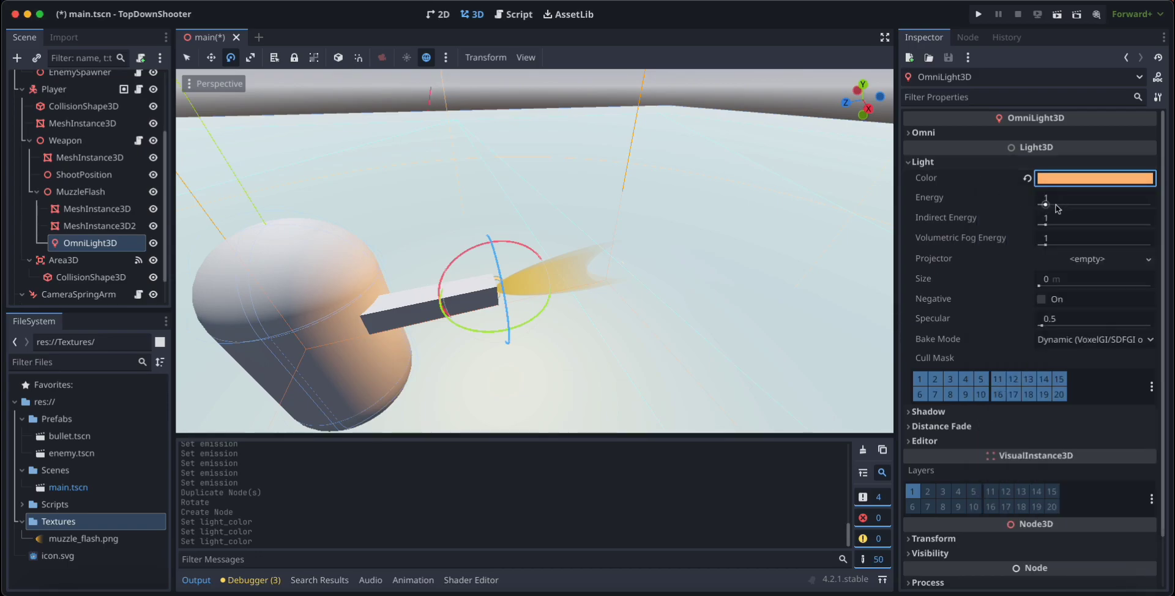
Set the light's energy to 1.5
drag(1045, 205, 1055, 206)
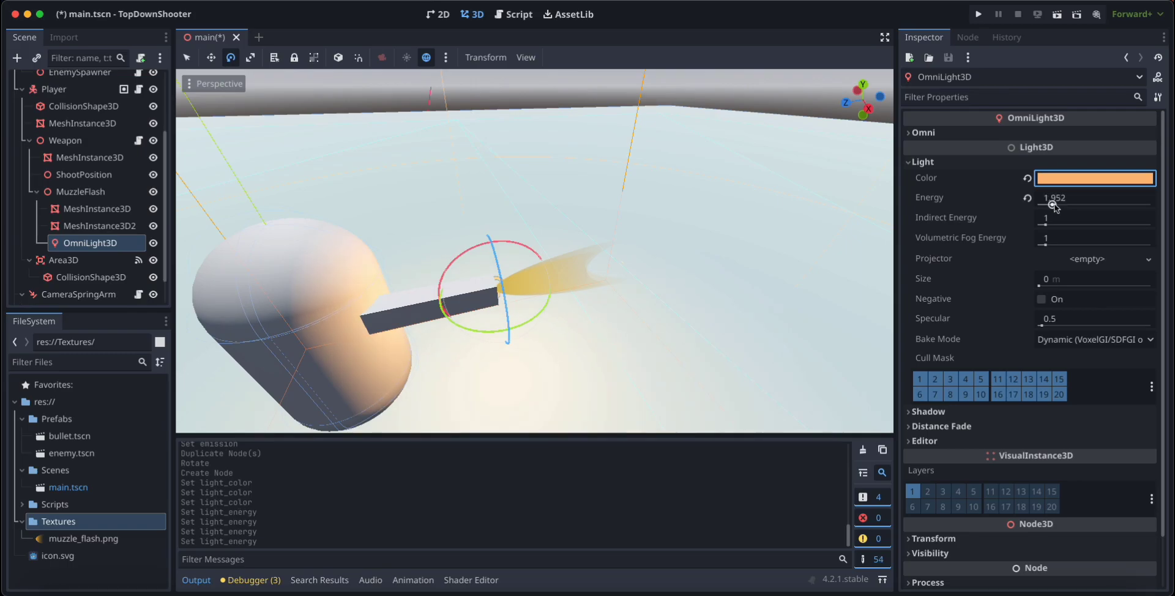
click(1060, 202)
text(2)
key(Return)
scroll(744, 288, down, 5)
scroll(781, 274, up, 5)
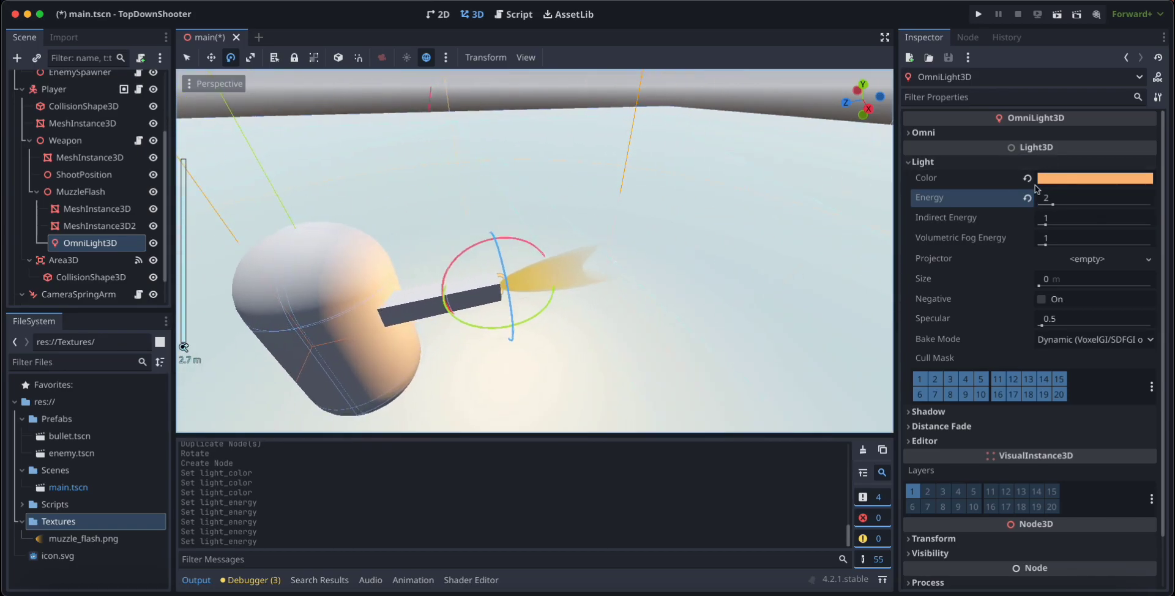
click(1046, 200)
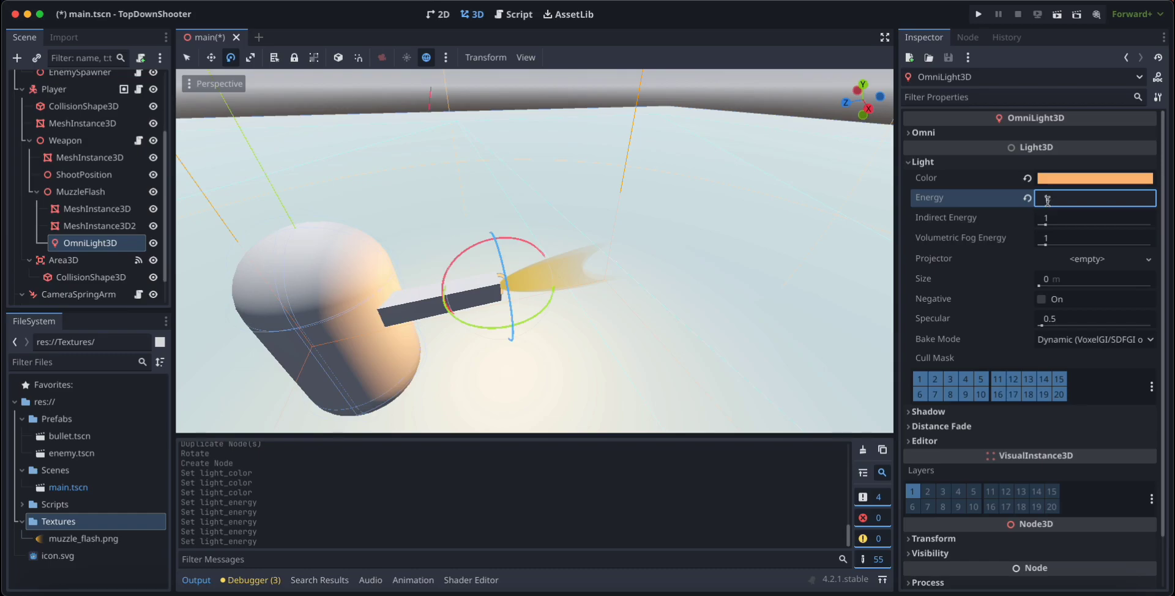
text(.5)
key(Return)
Move the OmniLight3D forward along the barrel
middle_drag(631, 245, 590, 253)
key(w)
drag(414, 286, 482, 291)
scroll(604, 328, up, 3)
middle_drag(604, 328, 653, 260)
scroll(578, 305, down, 6)
scroll(603, 295, up, 2)
scroll(604, 293, down, 8)
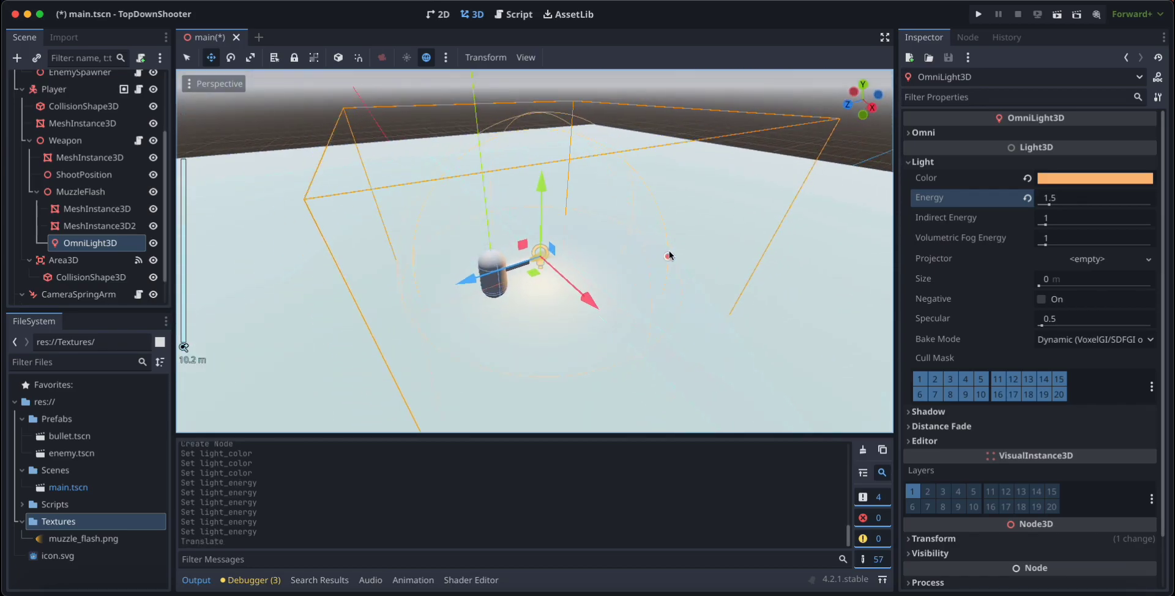
Shrink the light's radius to about 2.6
drag(669, 253, 612, 255)
middle_drag(614, 269, 600, 277)
scroll(600, 277, down, 8)
scroll(603, 279, up, 5)
drag(632, 259, 630, 264)
middle_drag(630, 264, 367, 263)
middle_drag(547, 282, 380, 281)
Add a Timer node under MuzzleFlash and save main.tscn
click(80, 191)
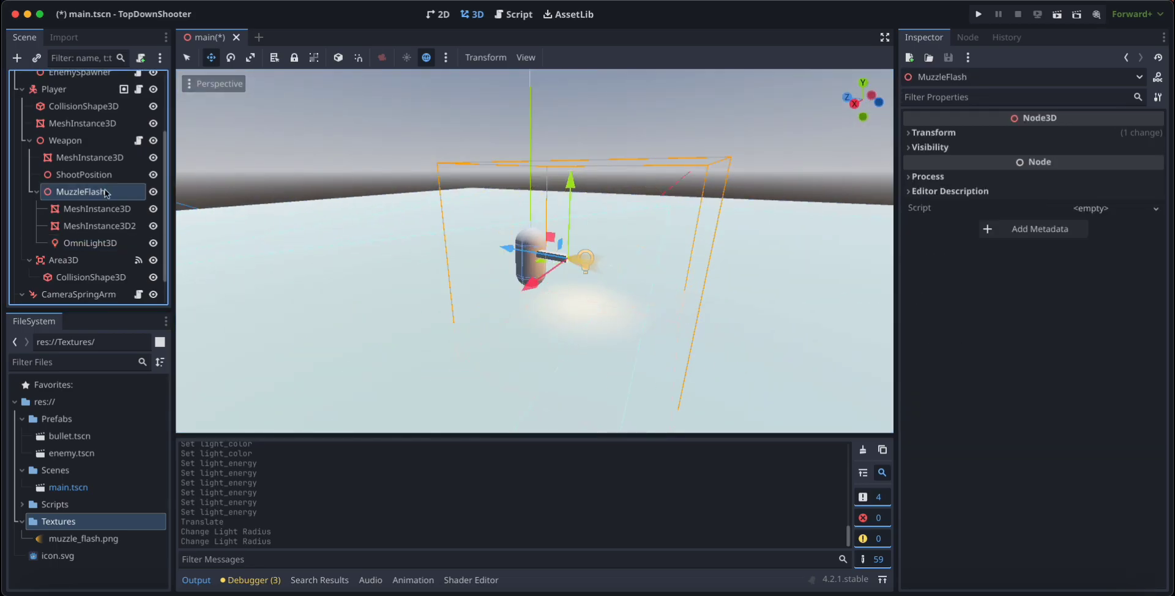
right_click(105, 192)
click(181, 201)
text(T)
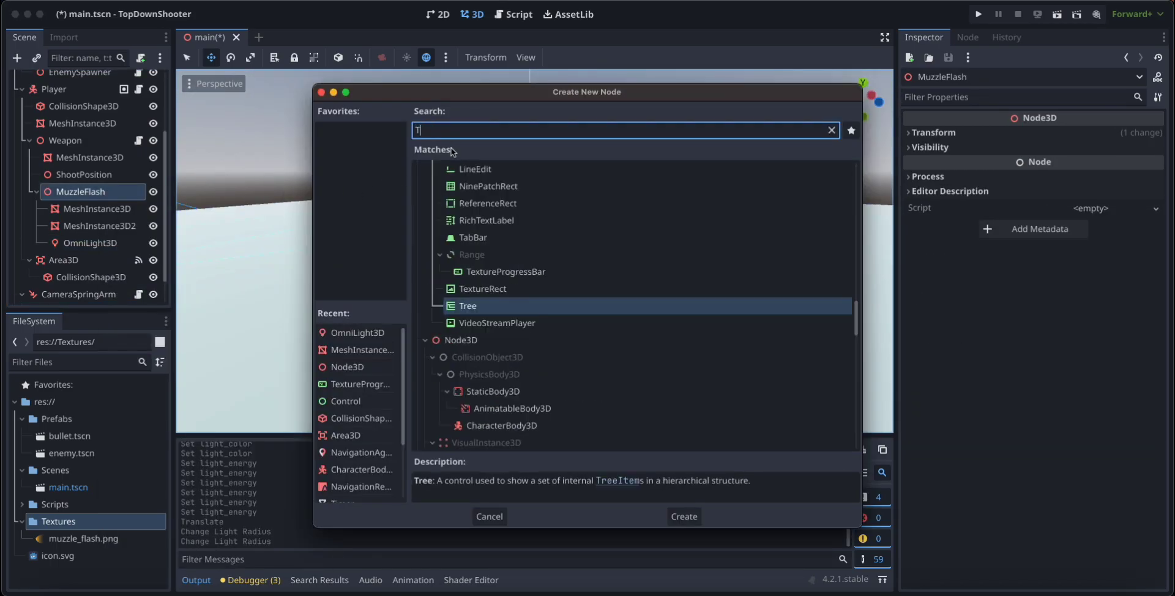
text(imer)
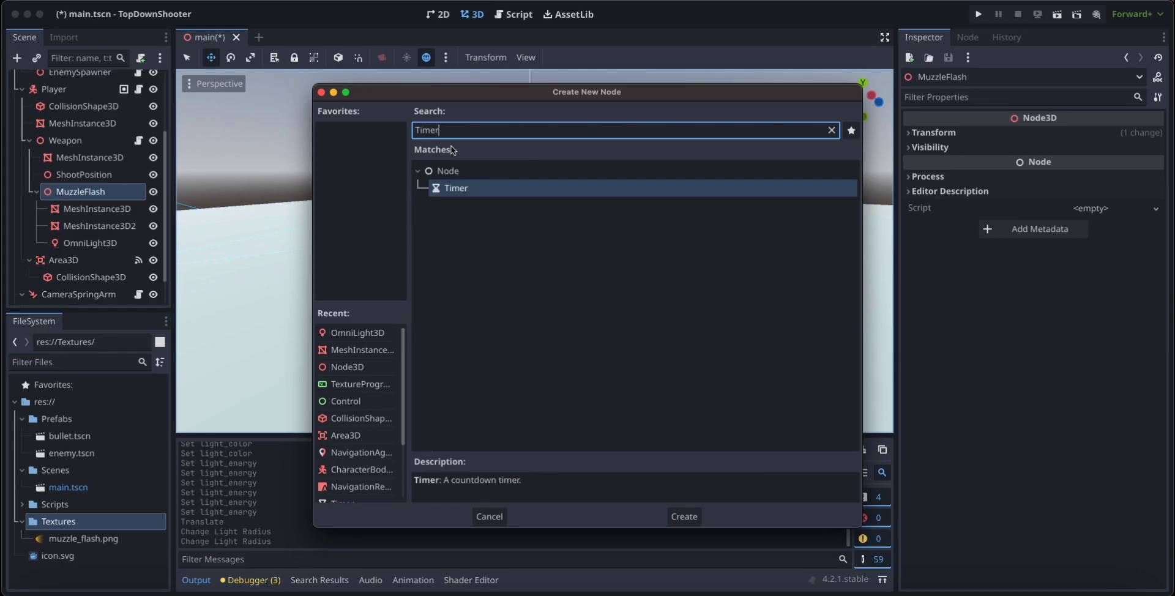
double_click(477, 193)
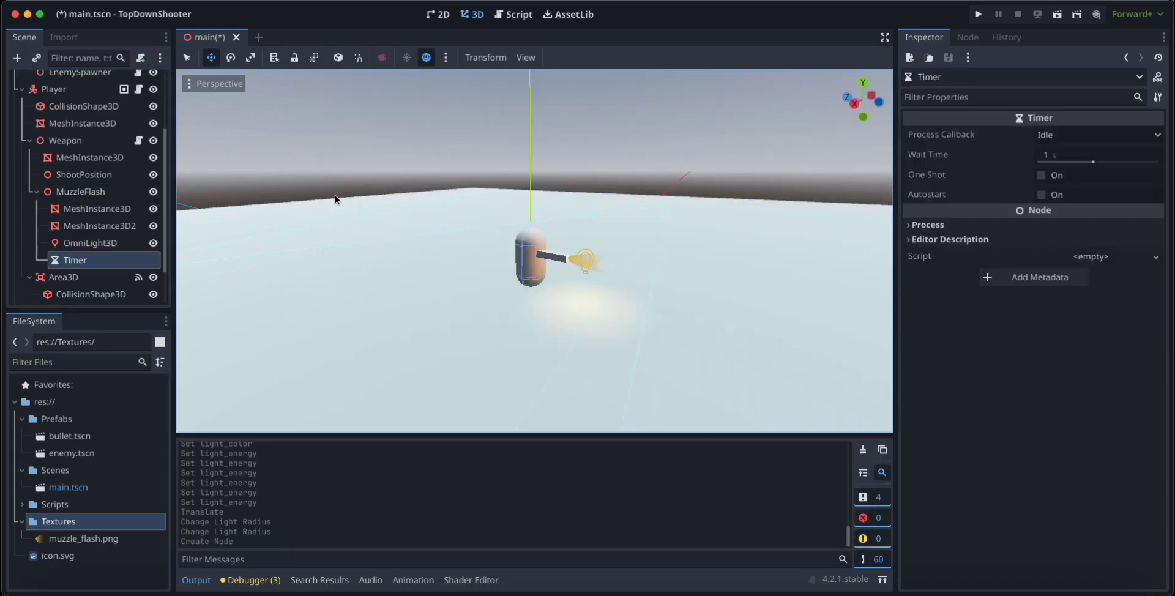
key(ctrl+s)
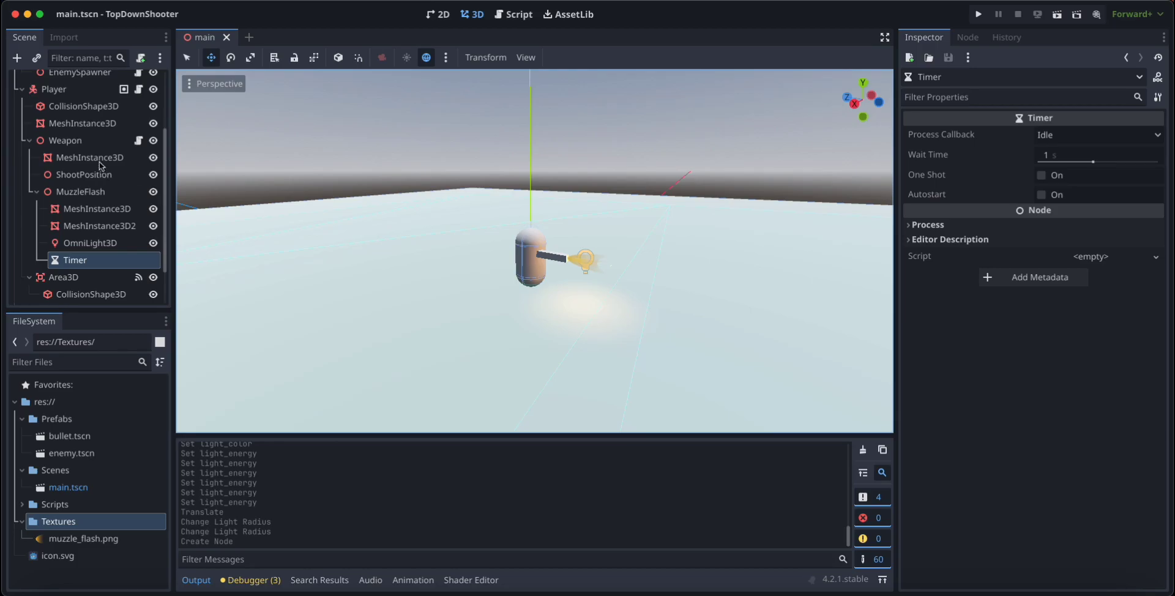
In Weapon.gd's _ready, start a $MuzzleFlash/Timer.connect("timeout", func...) line on line 19
click(138, 141)
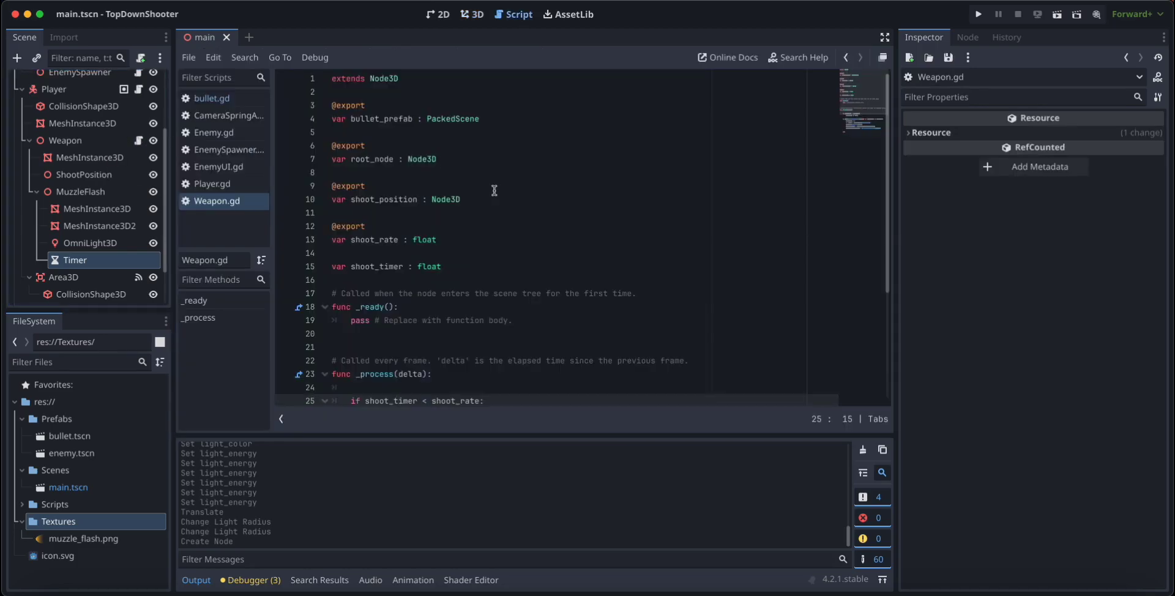
scroll(457, 273, down, 3)
click(434, 194)
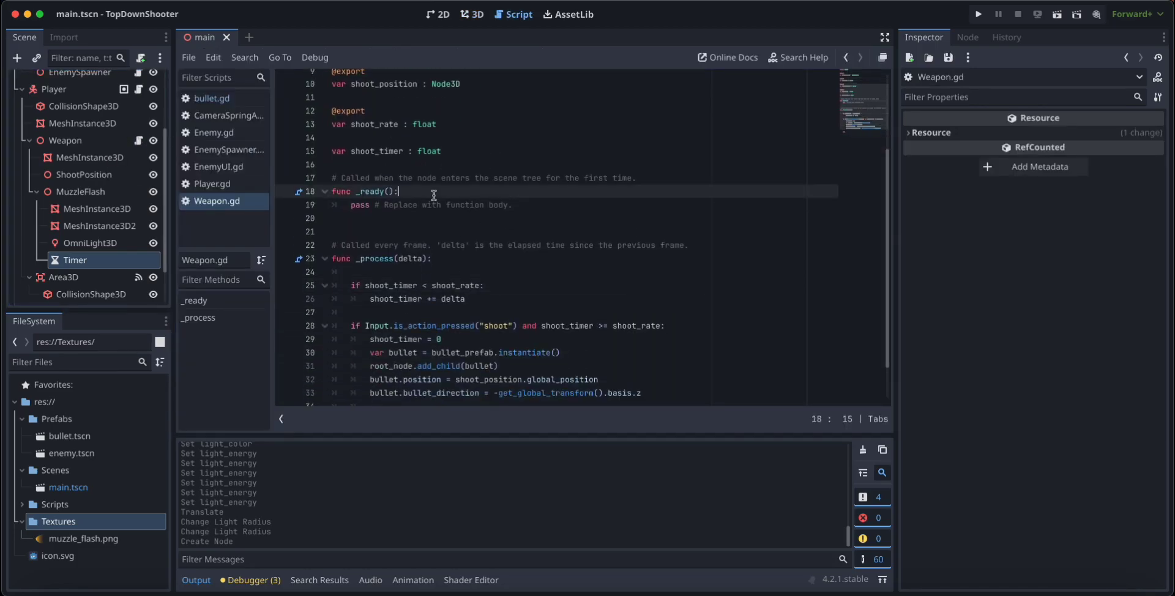
key(Return)
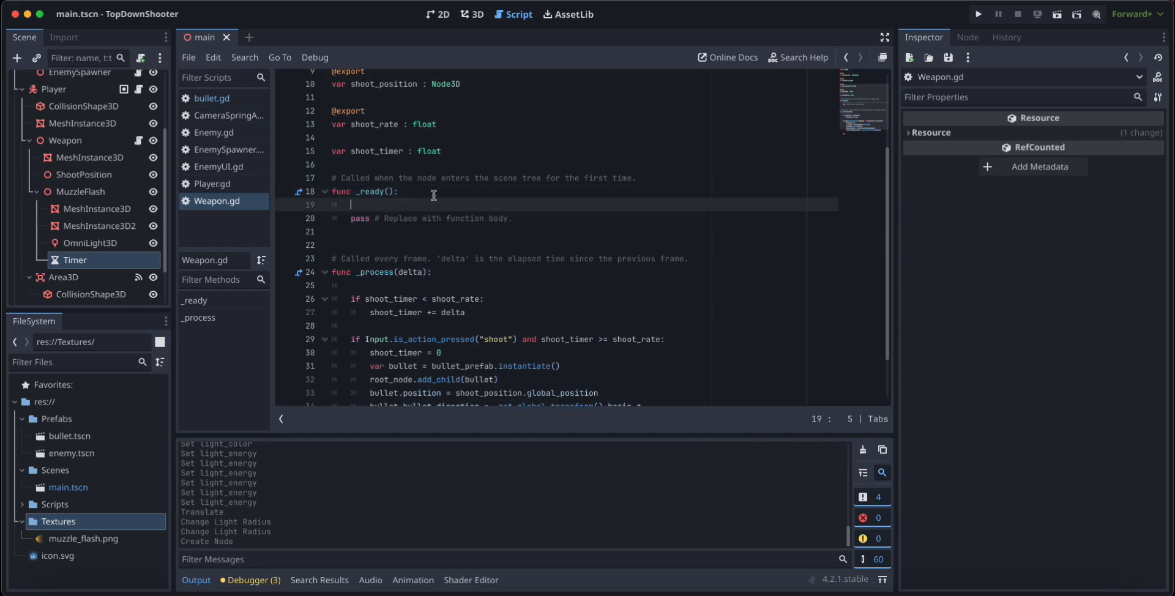
text($)
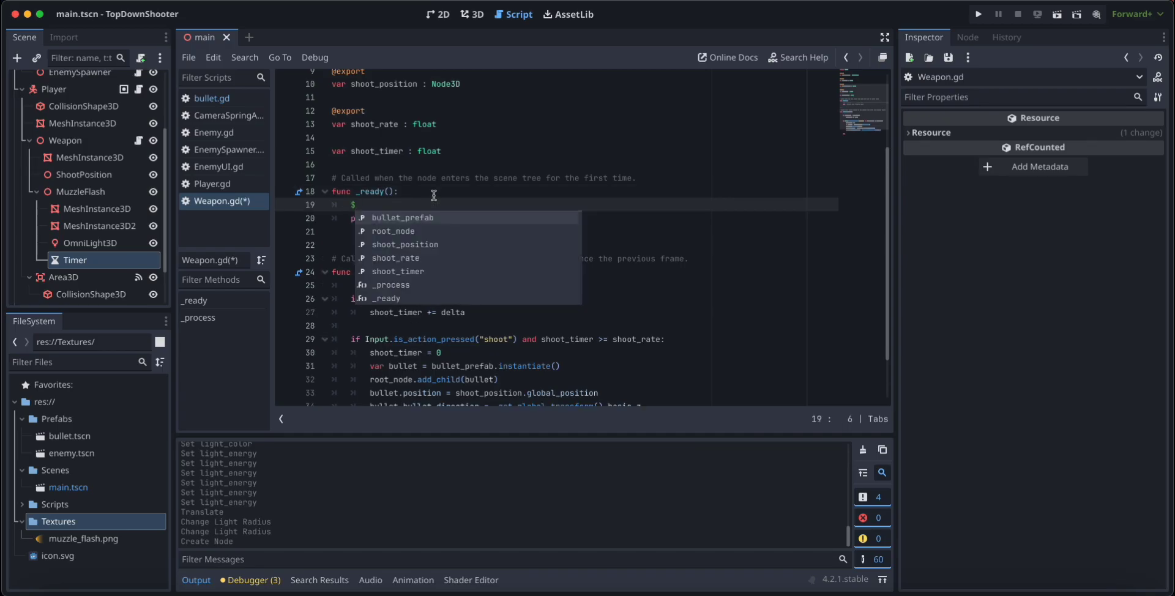
text(M)
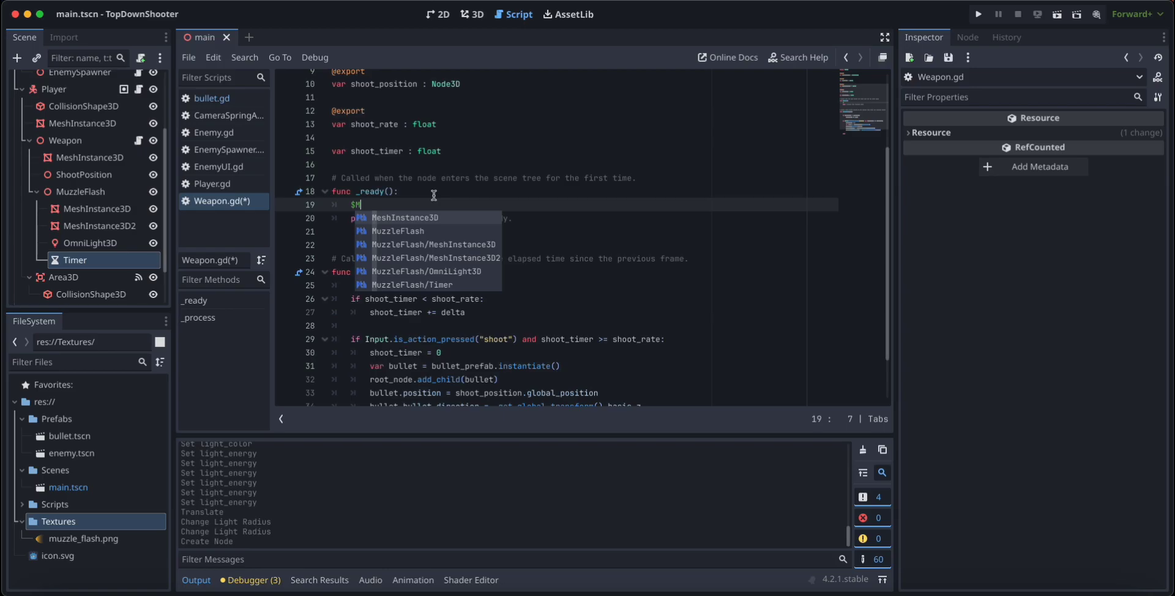
text(us)
text(z)
key(Return)
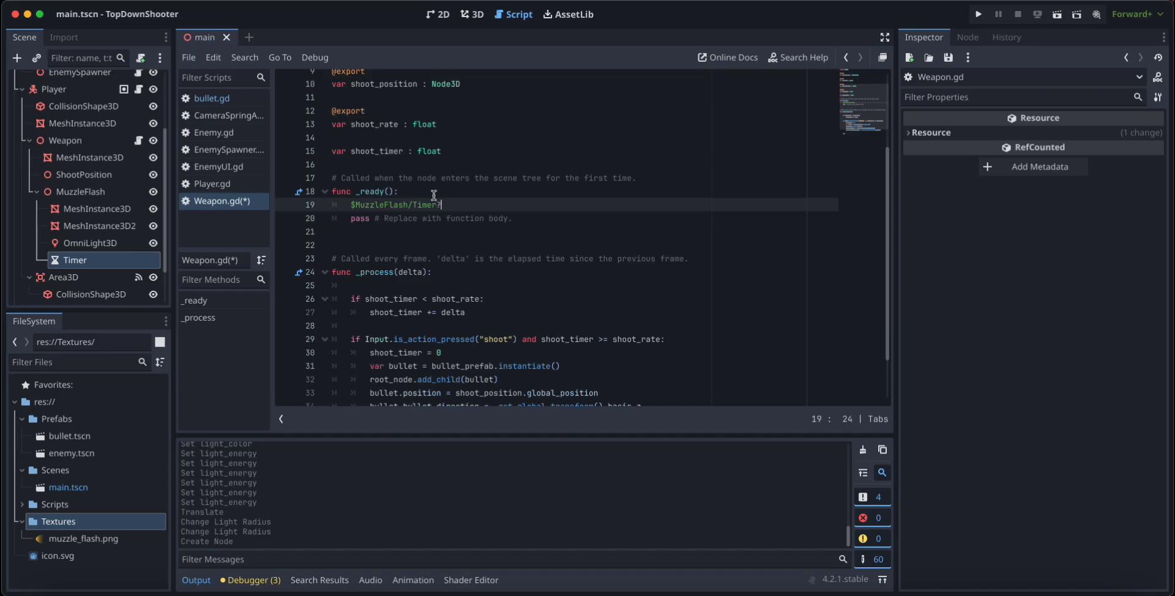
text(.co)
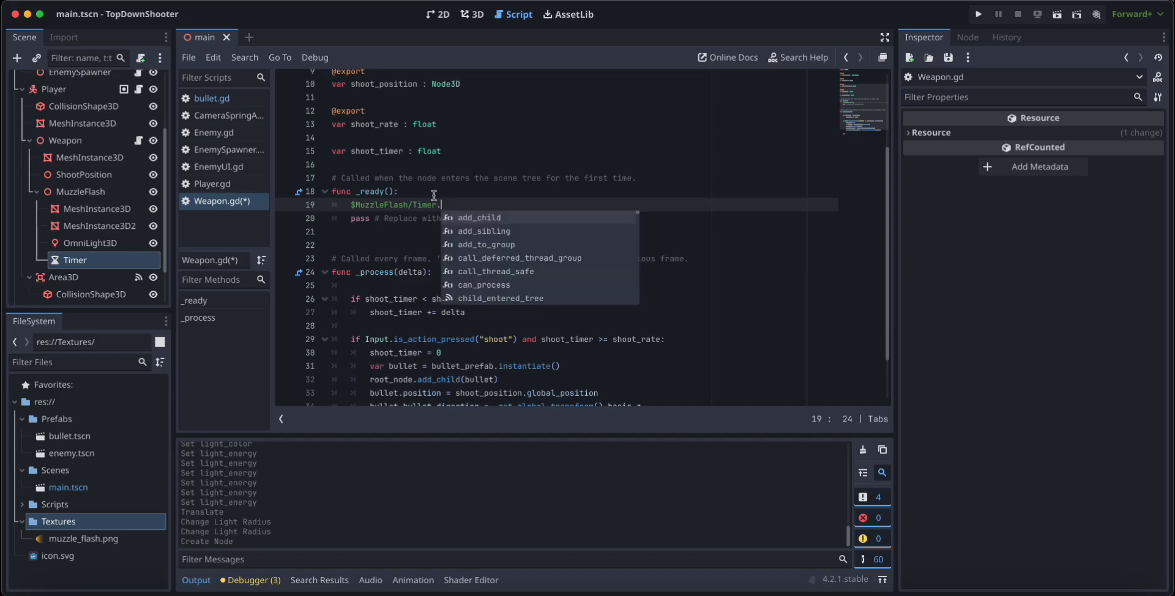
key(Return)
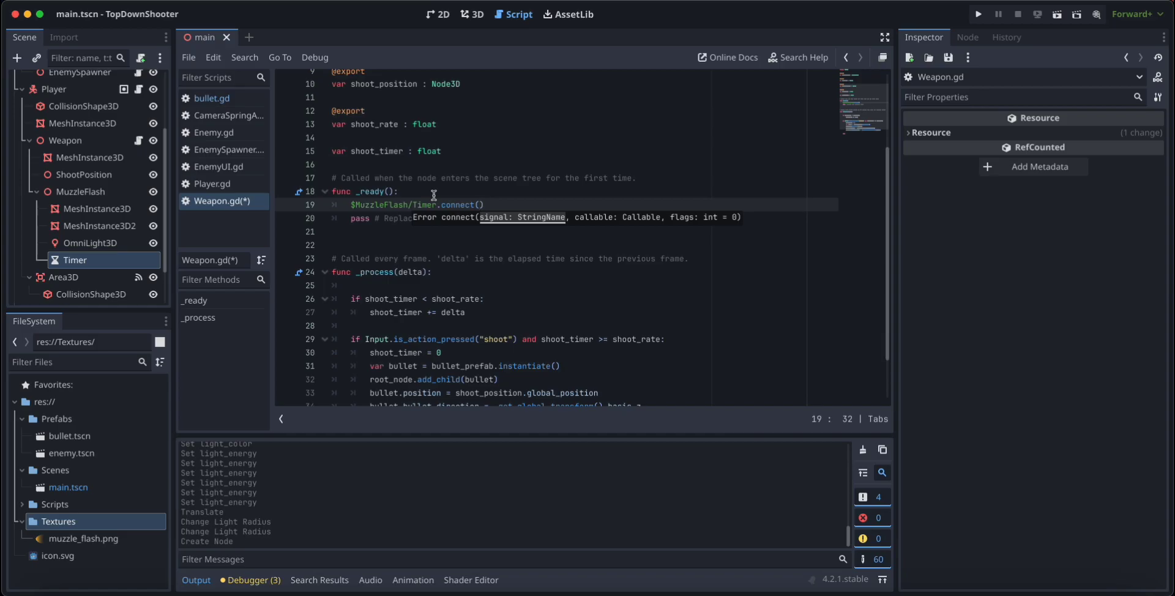
text(")
text(tout)
text(o)
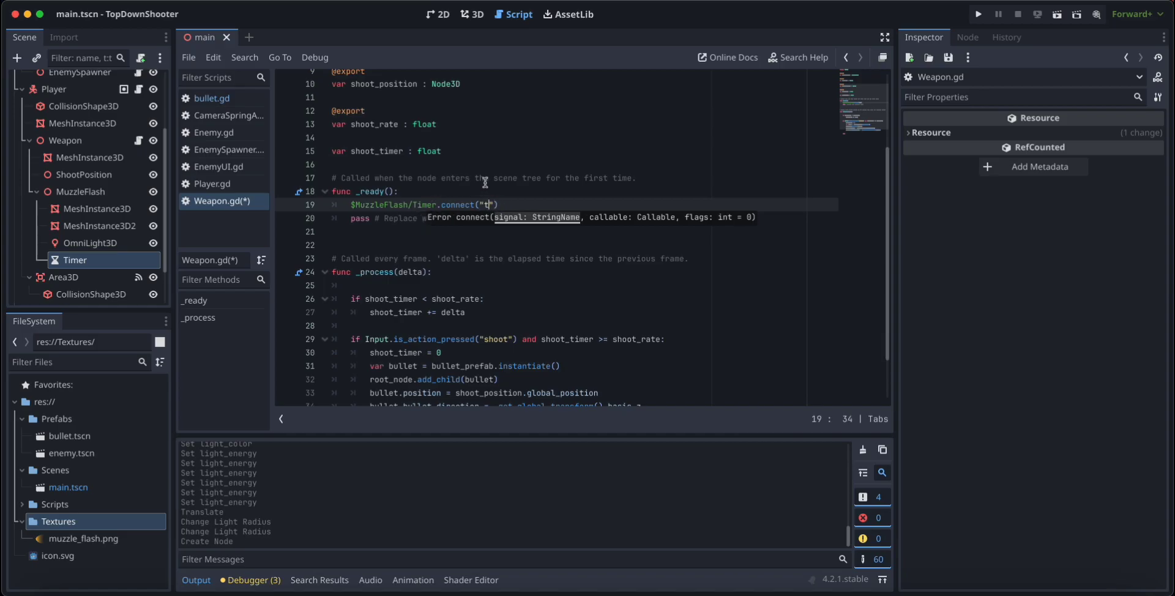
text(meout)
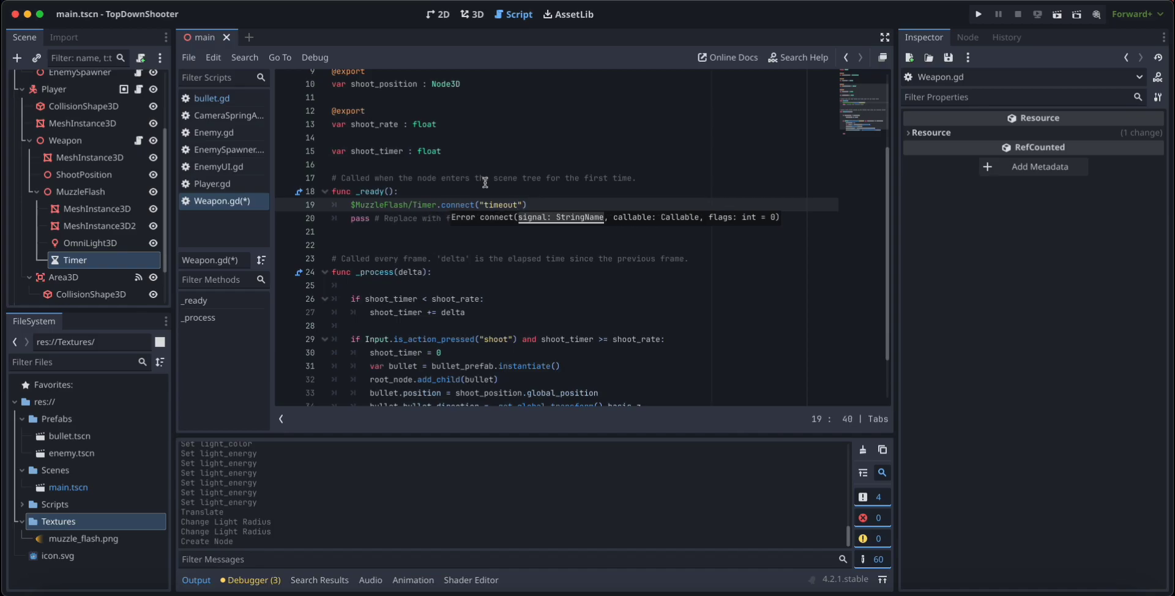
text(, )
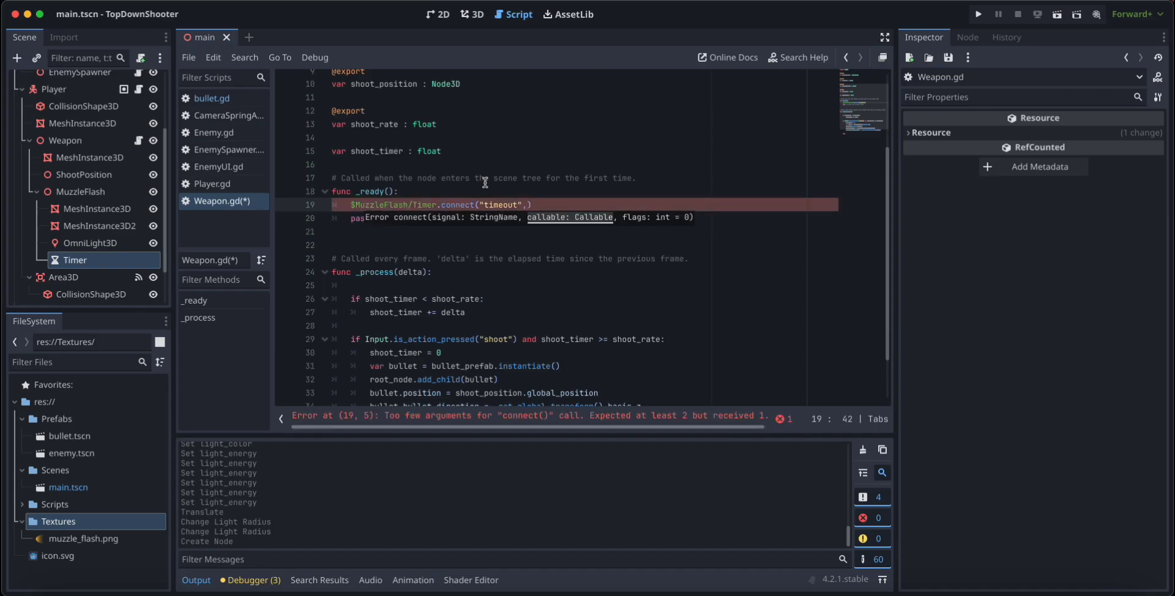
text(fun)
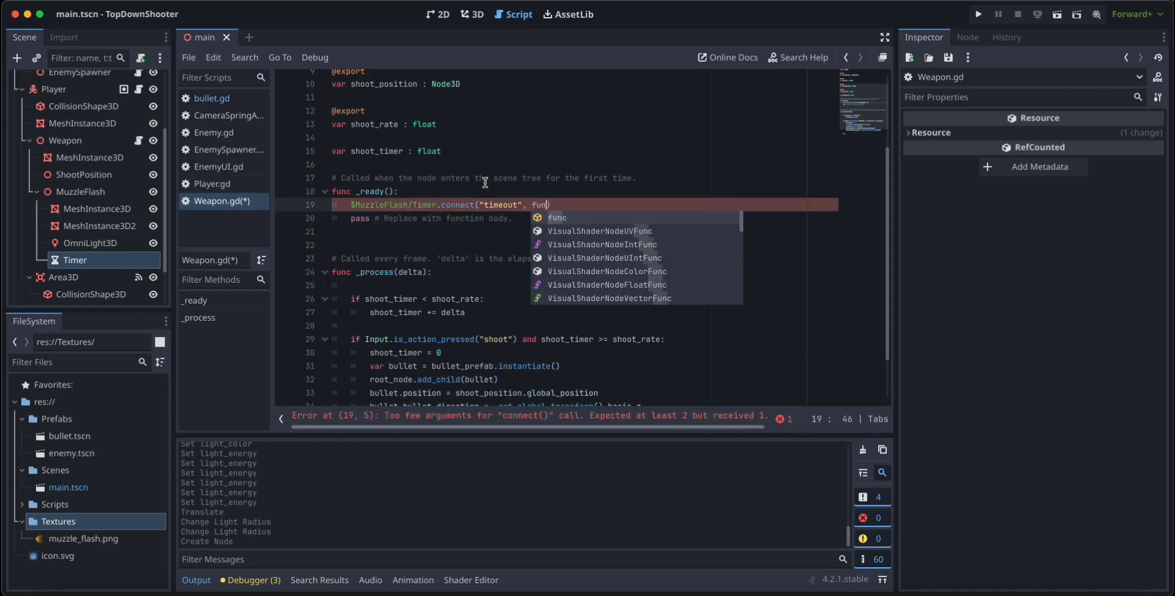
text(c)
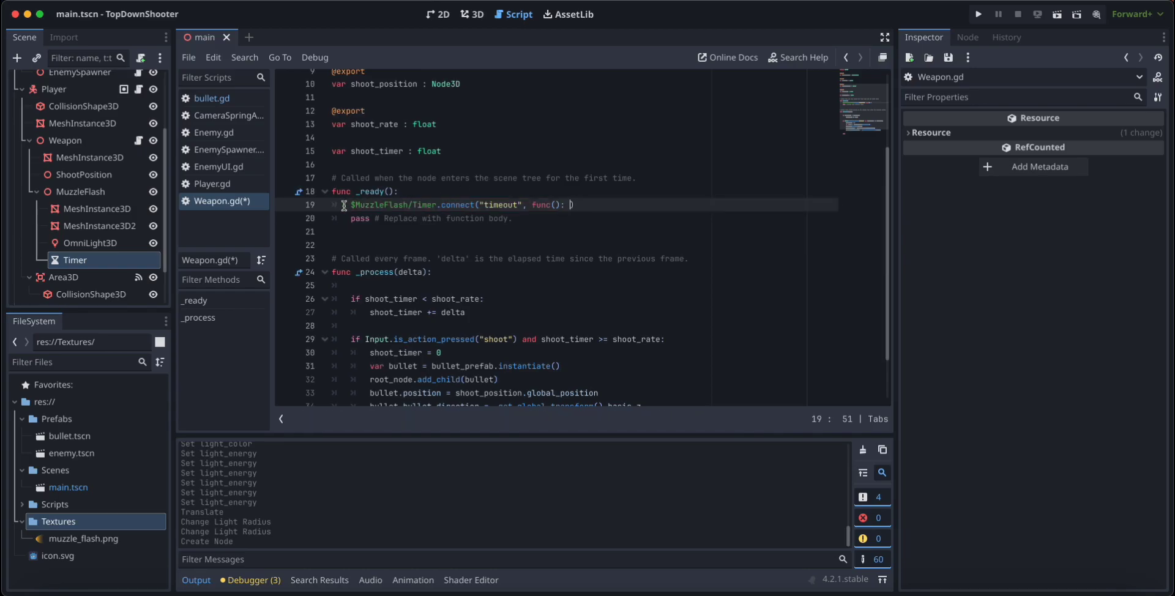
Complete the callback as $MuzzleFlash.visible = false and save the script
drag(351, 205, 410, 205)
key(ctrl+c)
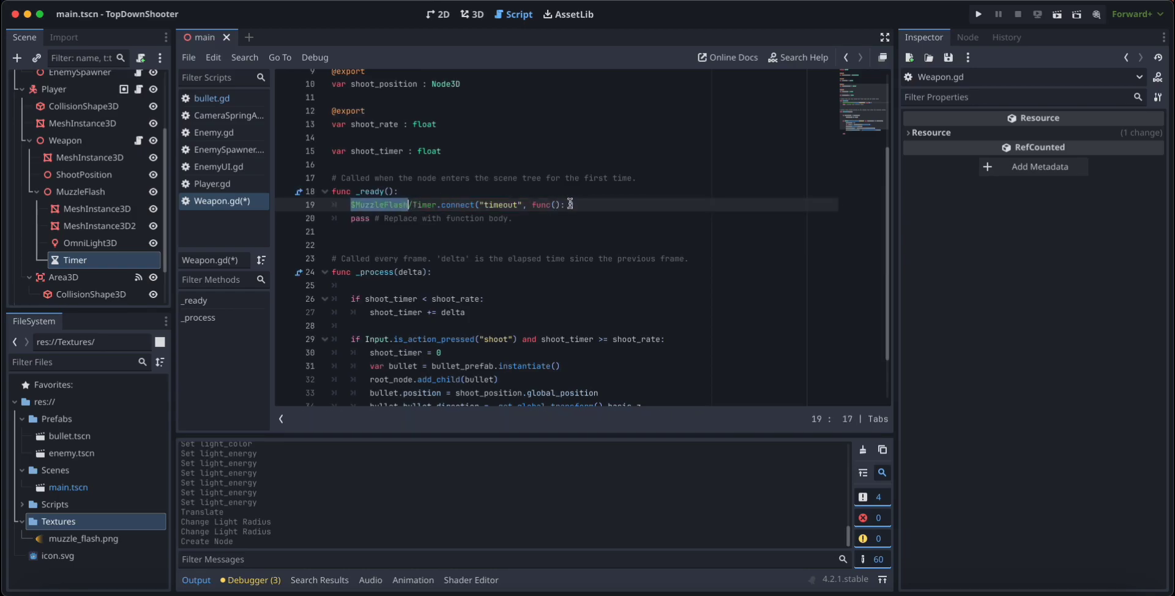
click(570, 204)
key(ctrl+v)
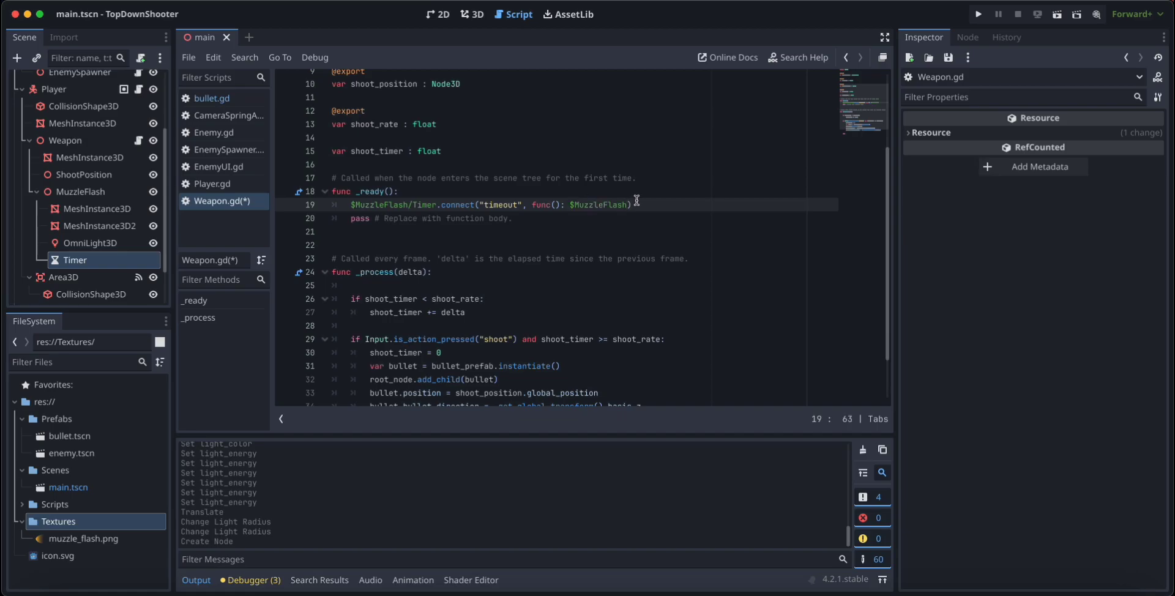
text(.vi)
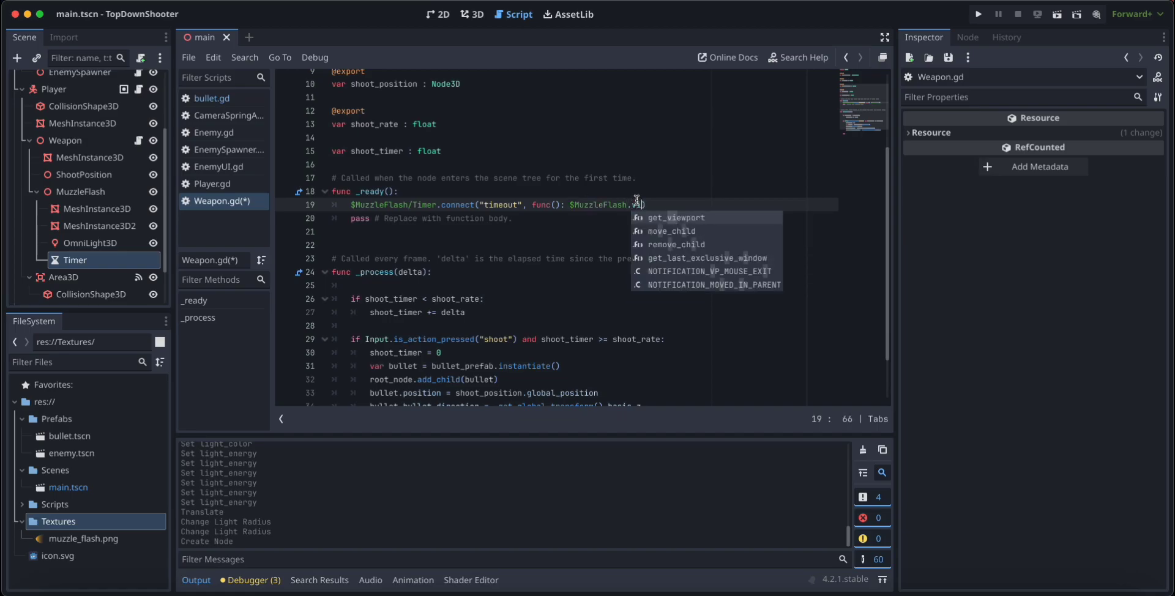
text(s)
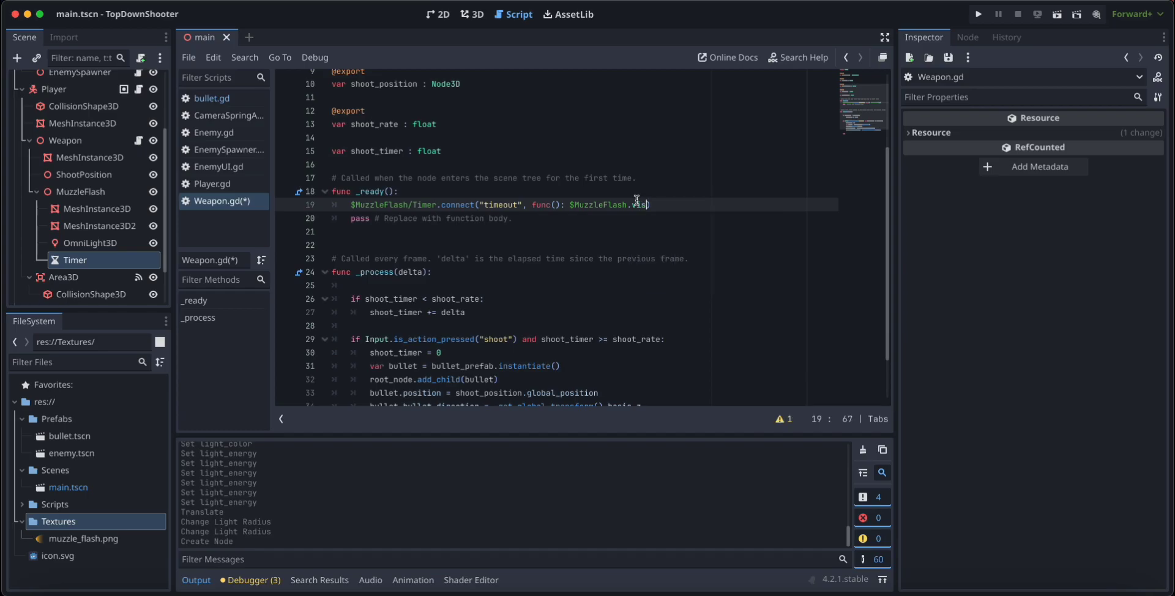
text(ible = false)
key(ctrl+s)
scroll(697, 211, down, 1)
scroll(663, 193, down, 1)
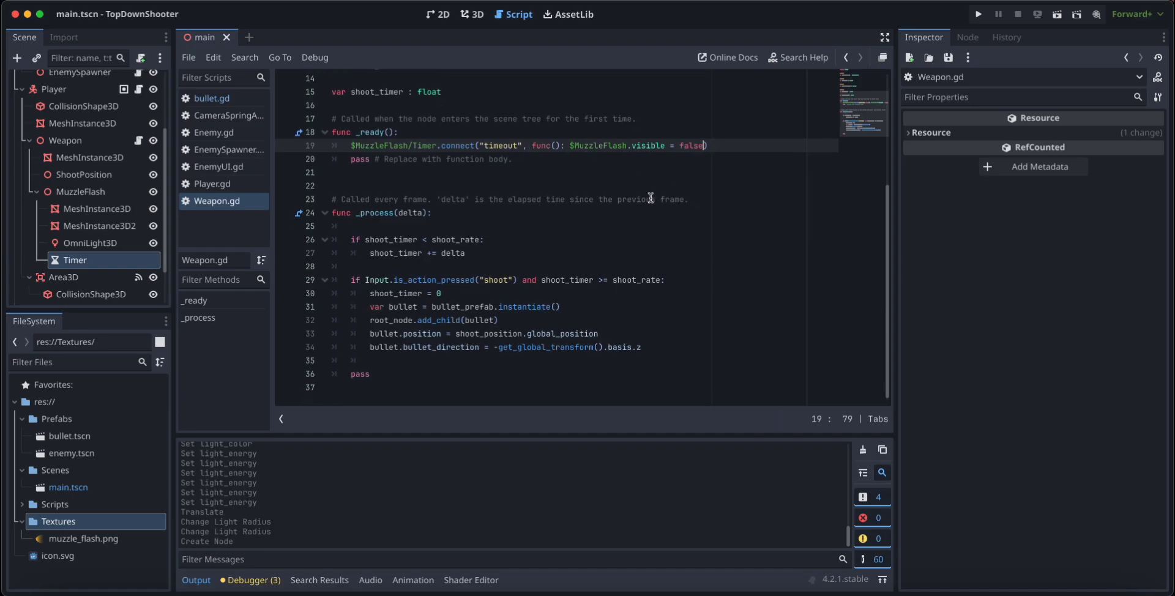
Add $MuzzleFlash.visible = true on line 35 of the shooting block
click(413, 347)
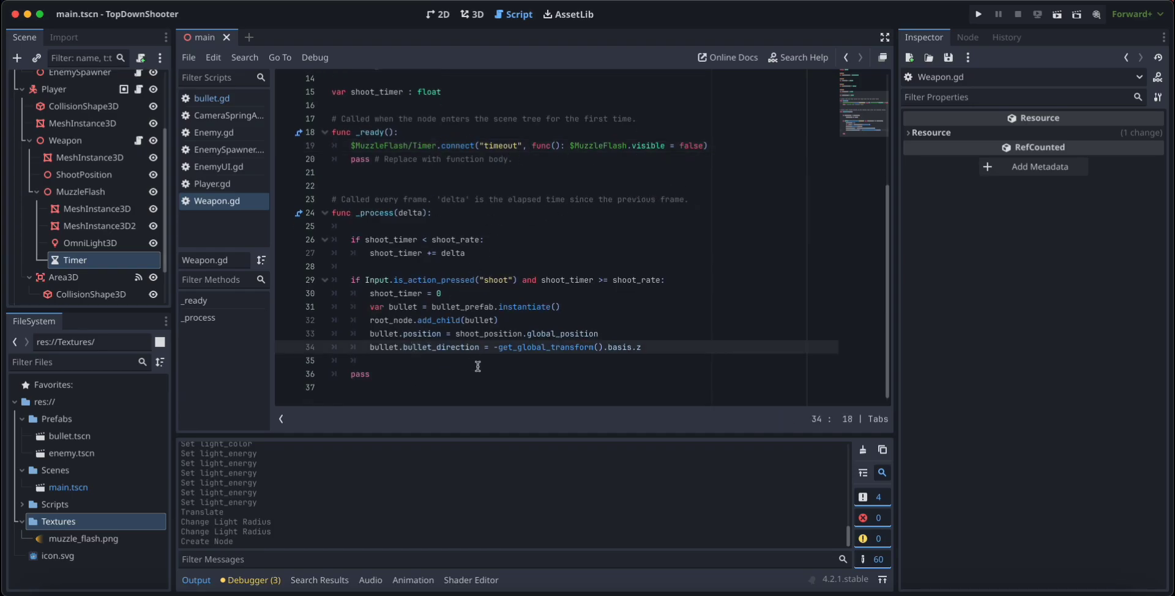
click(402, 360)
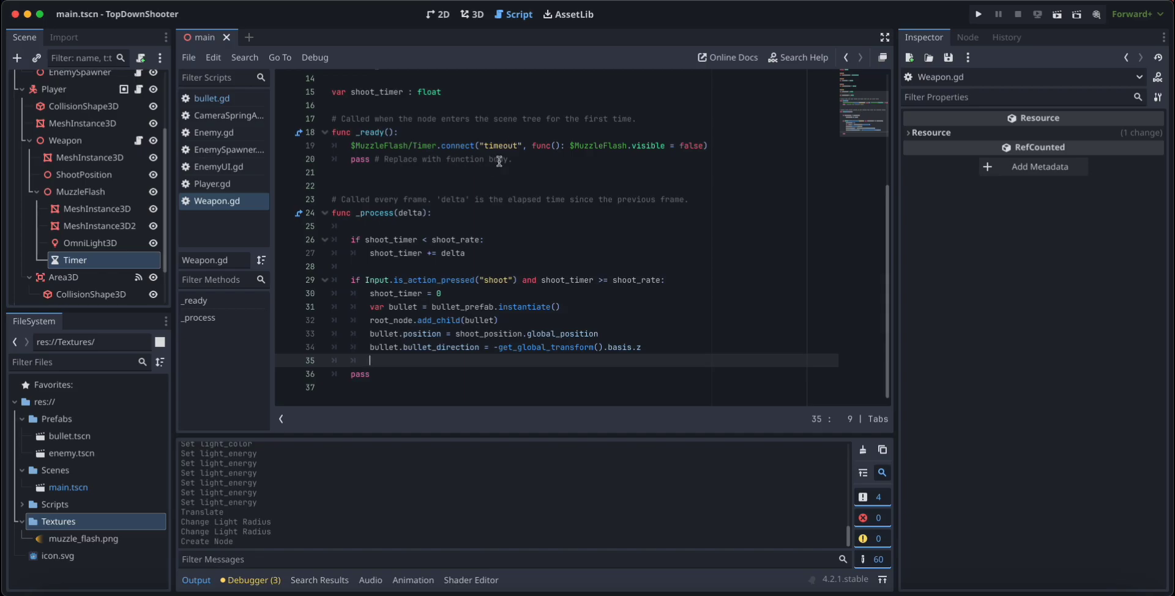
drag(571, 146, 705, 146)
key(ctrl+c)
click(410, 360)
key(ctrl+v)
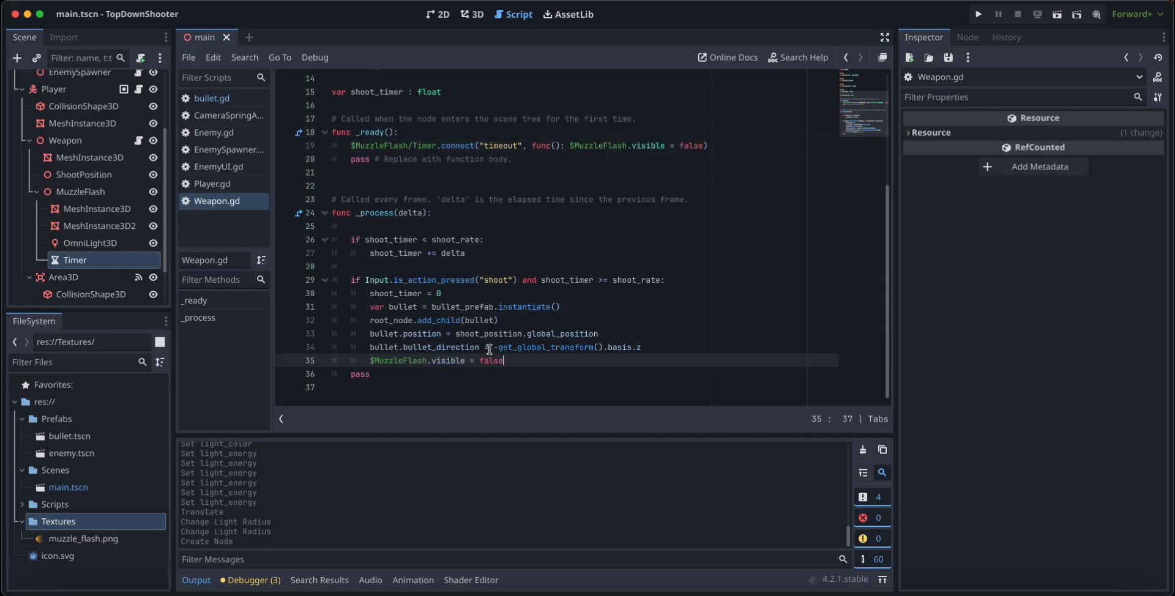
key(ctrl+BackSpace)
drag(371, 362, 426, 361)
click(503, 361)
Add $MuzzleFlash/Timer.start() on a new line right below it
drag(350, 144, 436, 144)
key(ctrl+c)
click(520, 359)
key(Return)
key(ctrl+v)
text(.start())
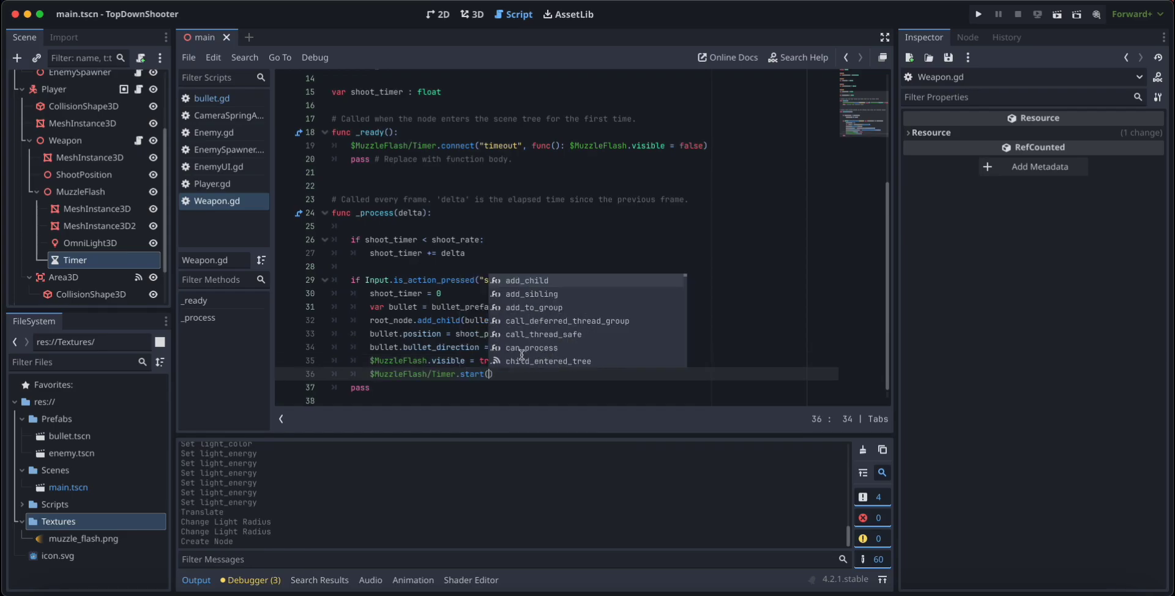
key(Return)
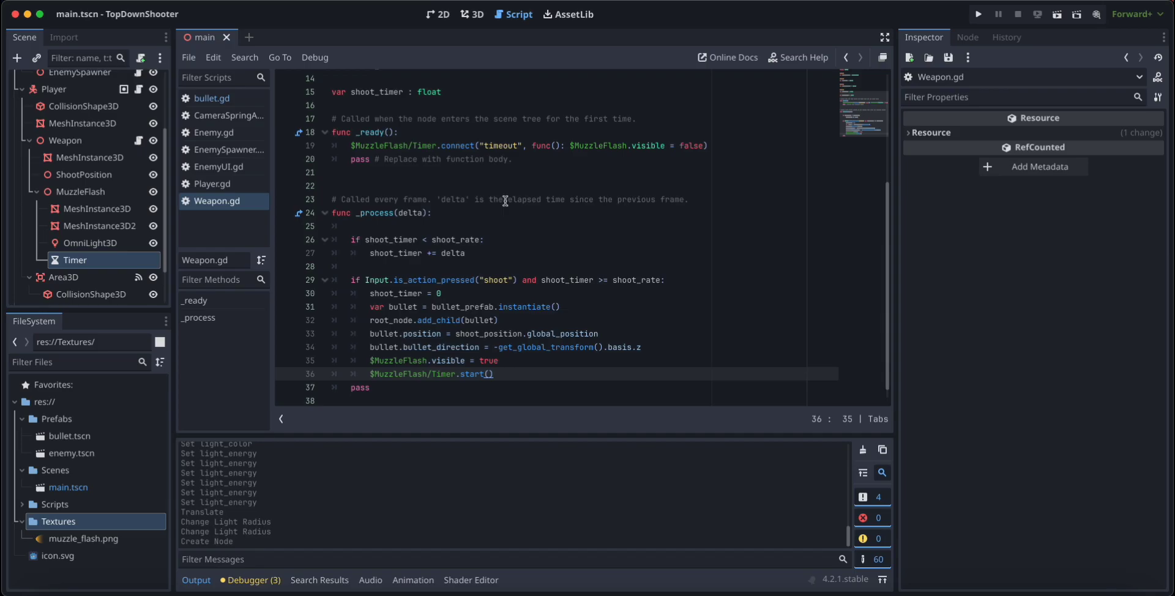
Add $MuzzleFlash/Timer.set_wait_time(0.03) under the connect call in _ready and save Weapon.gd
click(719, 149)
key(Return)
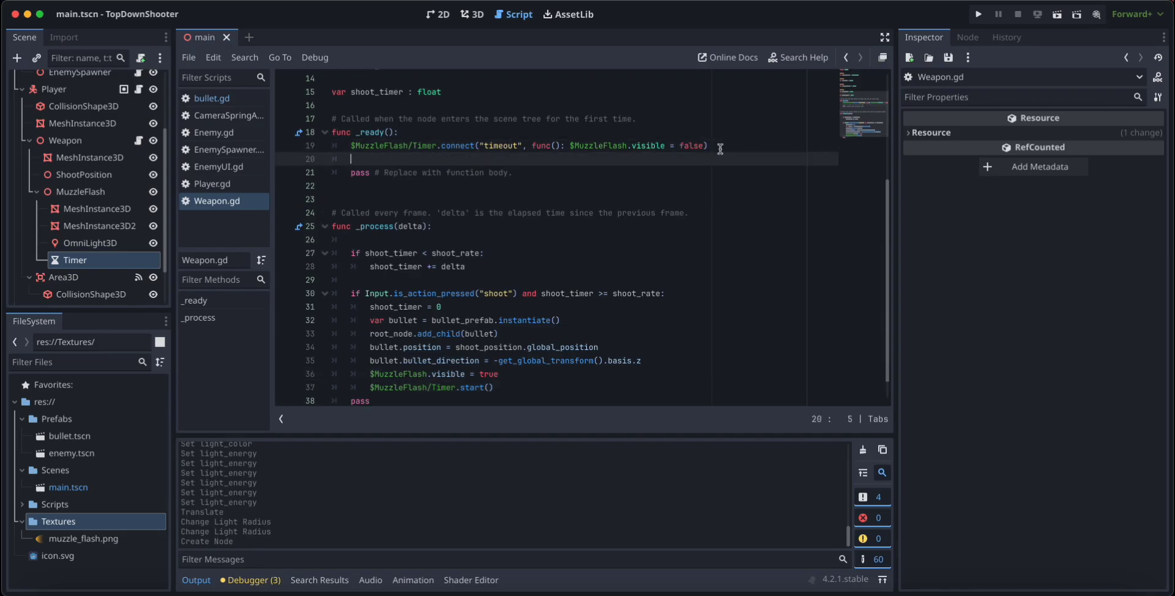
drag(350, 146, 435, 142)
key(ctrl+c)
click(393, 160)
key(ctrl+v)
text(.setçwa)
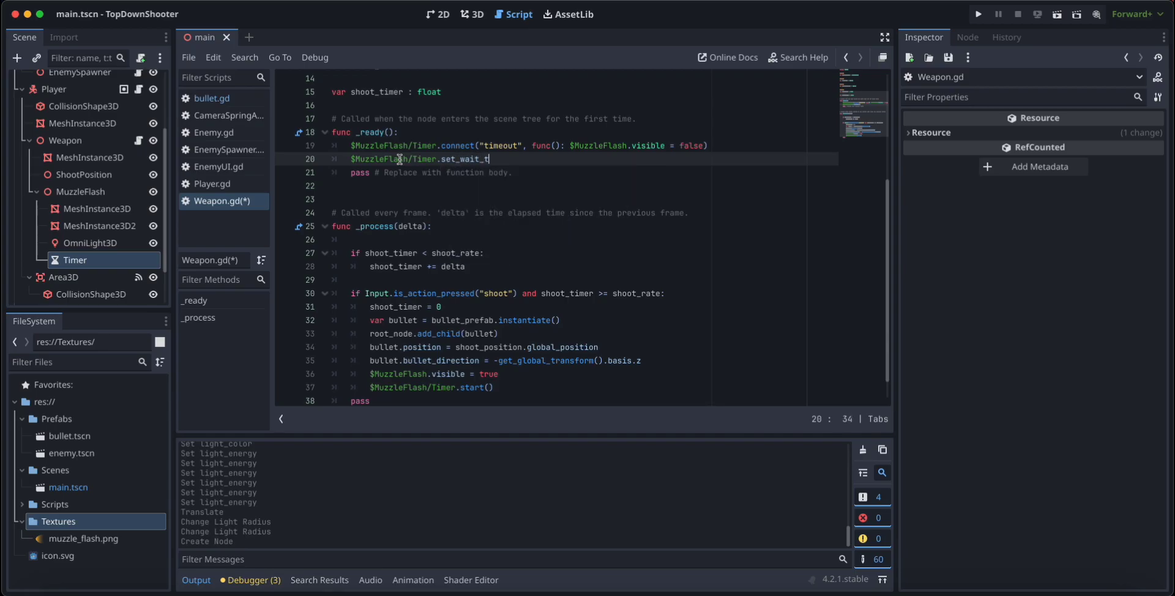
text((0.03)
key(ctrl+s)
scroll(656, 260, down, 1)
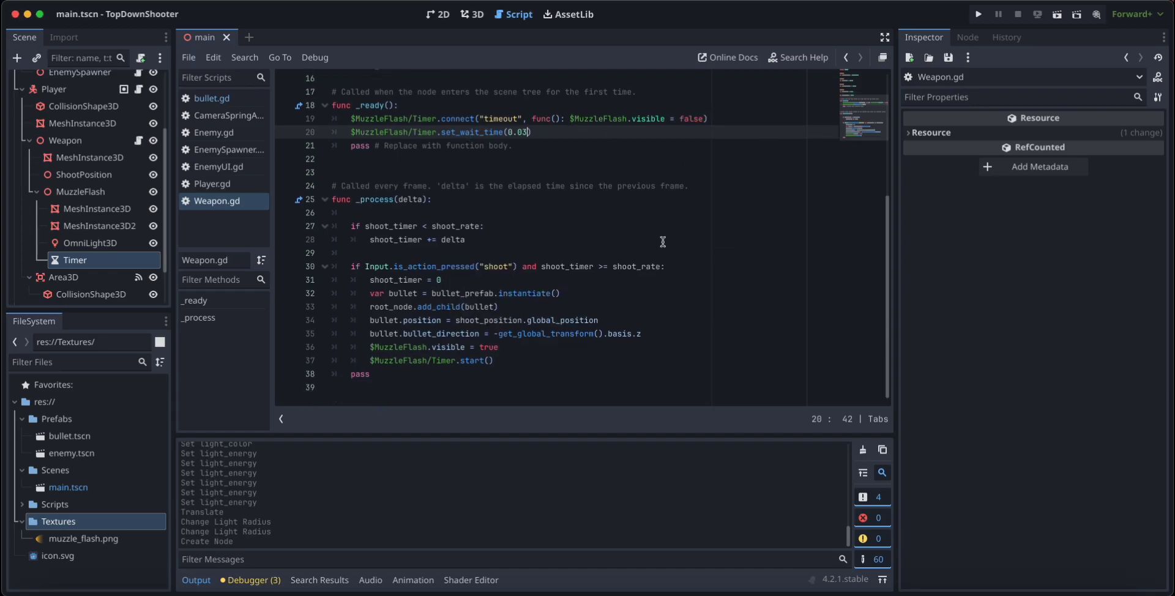
Test-run the game, then toggle the MuzzleFlash node's visibility off in main.tscn
click(980, 14)
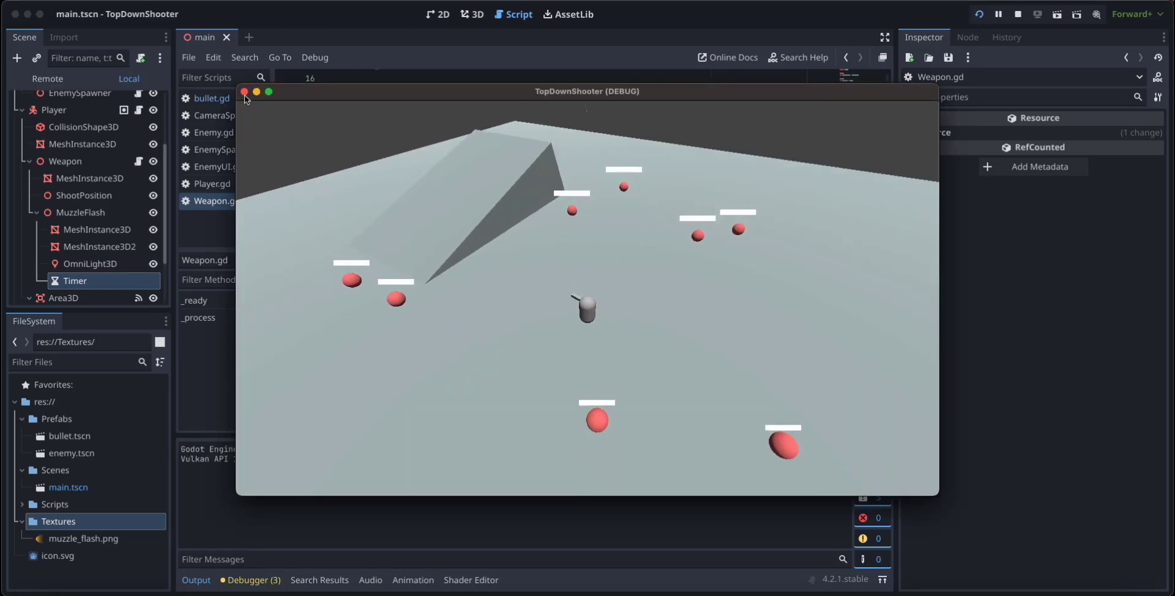
click(244, 92)
click(114, 194)
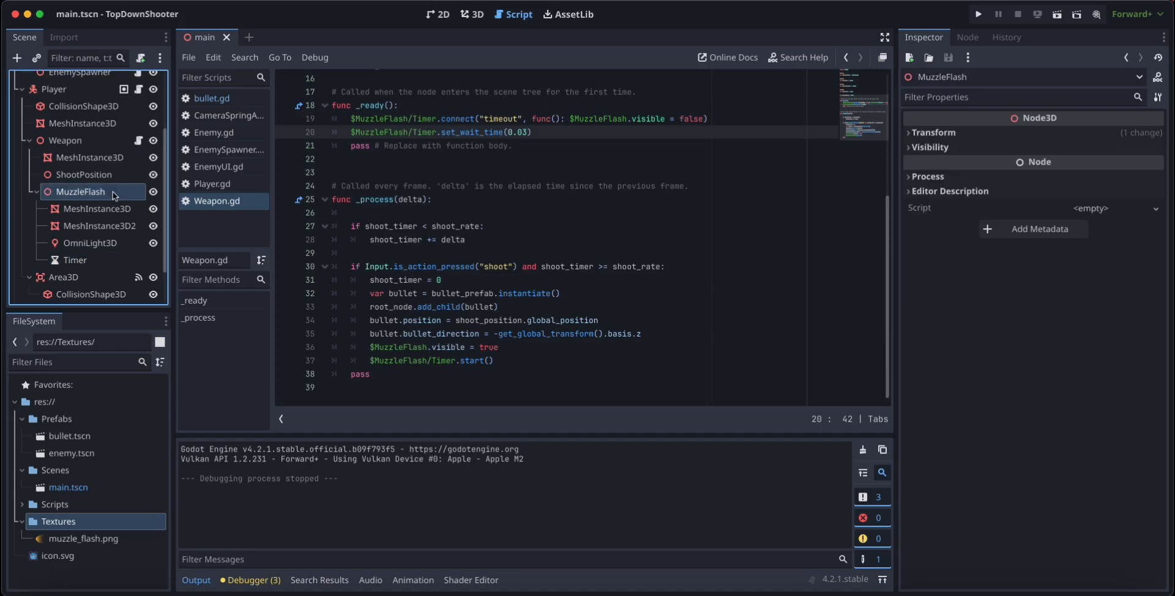
click(153, 192)
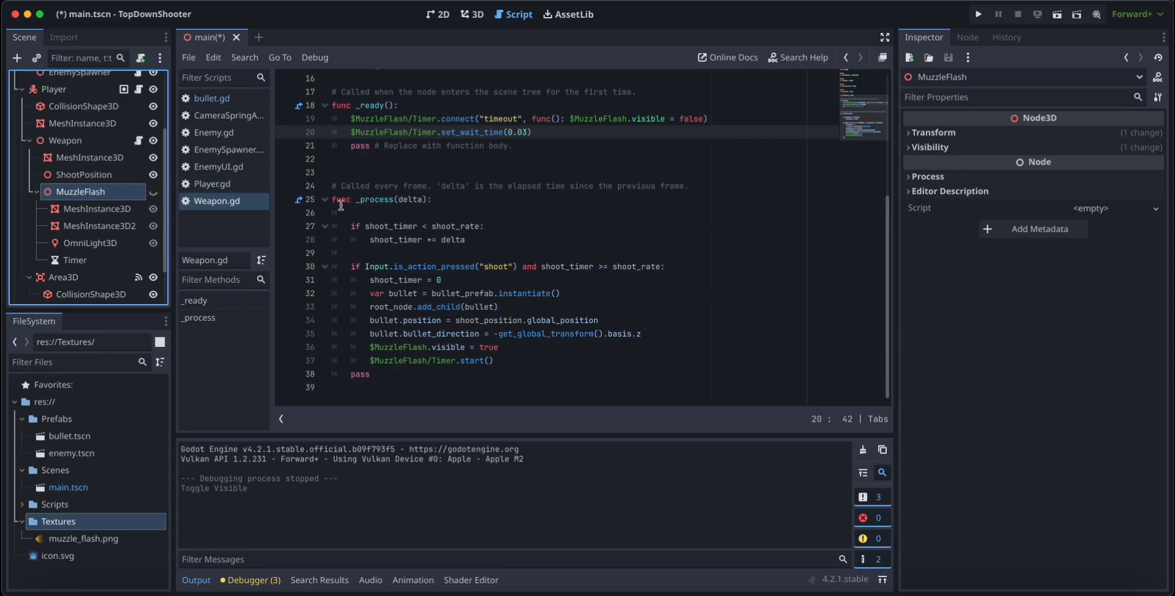
Run the game, move and fire a few shots to check the muzzle flash, then close it
click(977, 14)
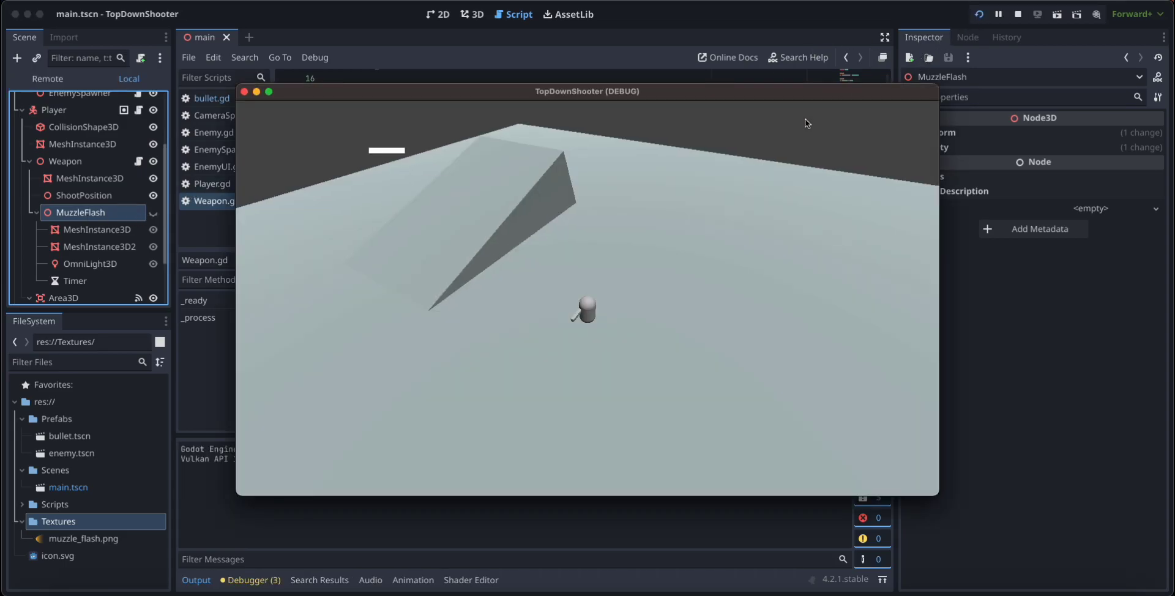
key(s)
click(614, 238)
click(674, 259)
key(d)
click(589, 251)
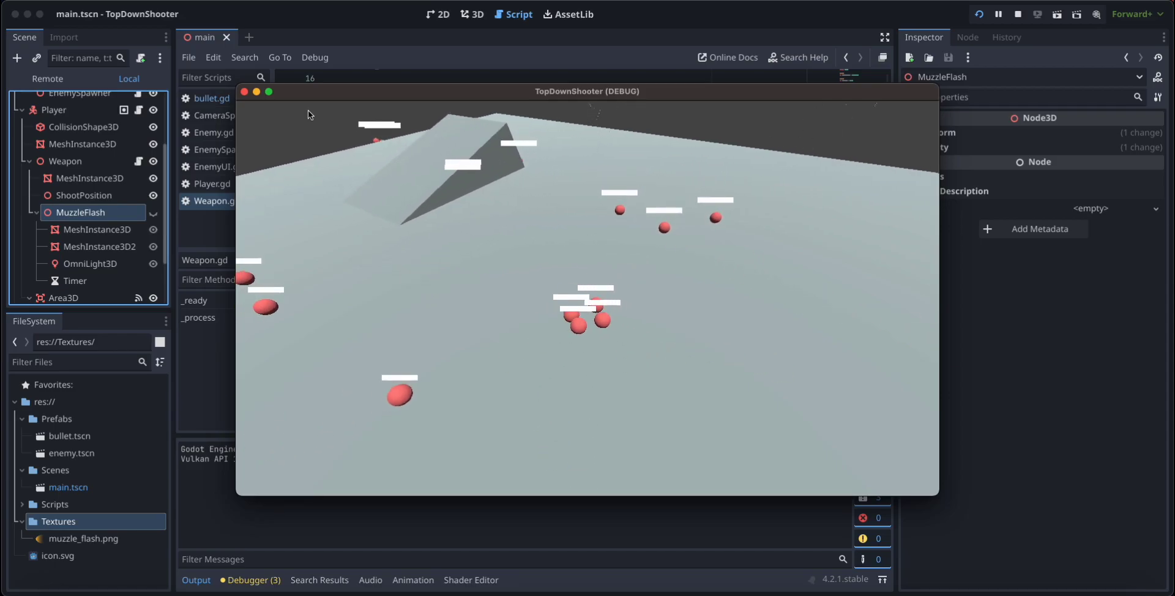
click(245, 93)
Start a fresh run and keep moving around with WASD while shooting to watch the brief flashes
click(979, 14)
key(s)
mouse_move(630, 225)
mouse_down()
mouse_move(531, 242)
mouse_move(475, 306)
mouse_move(520, 281)
mouse_move(525, 257)
mouse_move(575, 240)
mouse_move(527, 255)
mouse_move(619, 246)
mouse_move(550, 247)
mouse_up()
key(d)
click(518, 259)
key(d)
key(s)
key(a)
key(d)
key(a)
key(a)
key(s)
key(a)
key(s)
key(d)
key(s)
key(a)
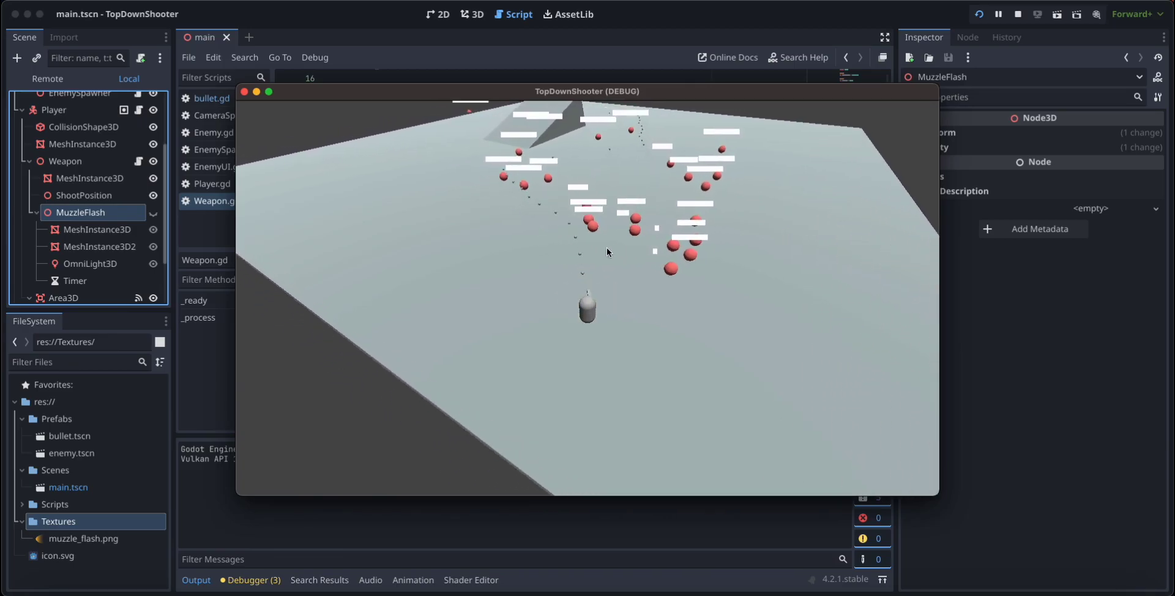
key(d)
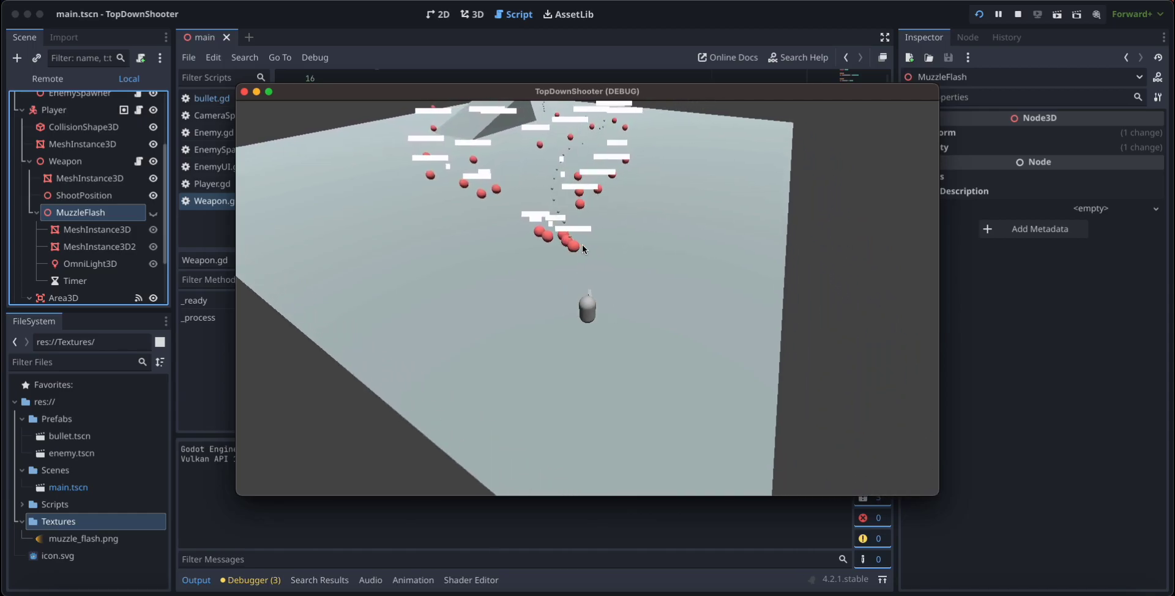
key(a)
key(s)
key(d)
key(w)
key(a)
key(w)
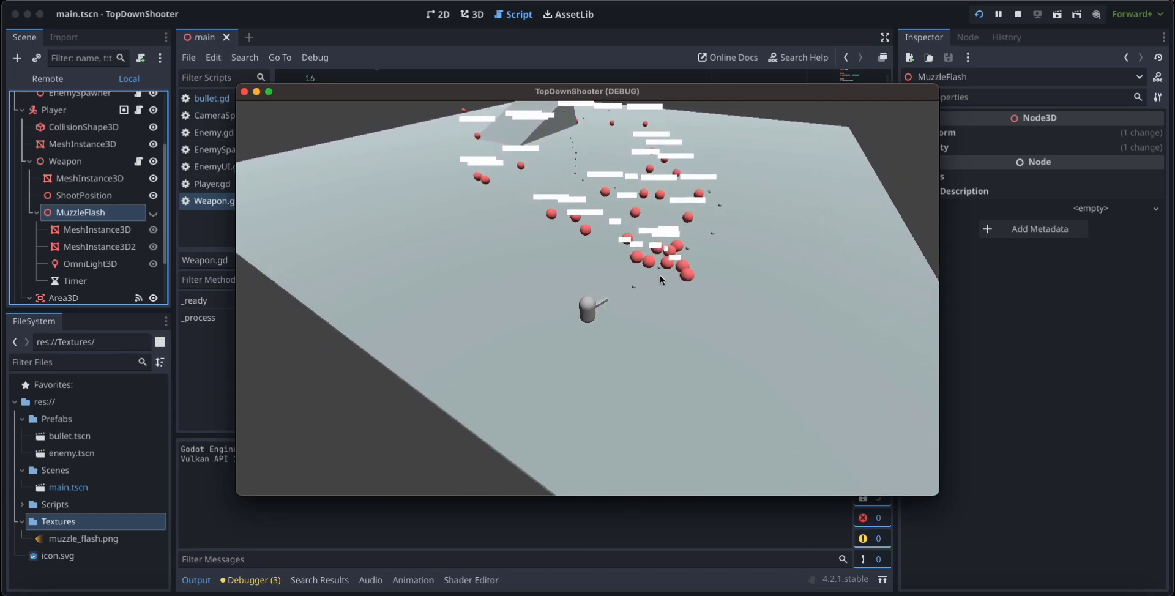
key(a)
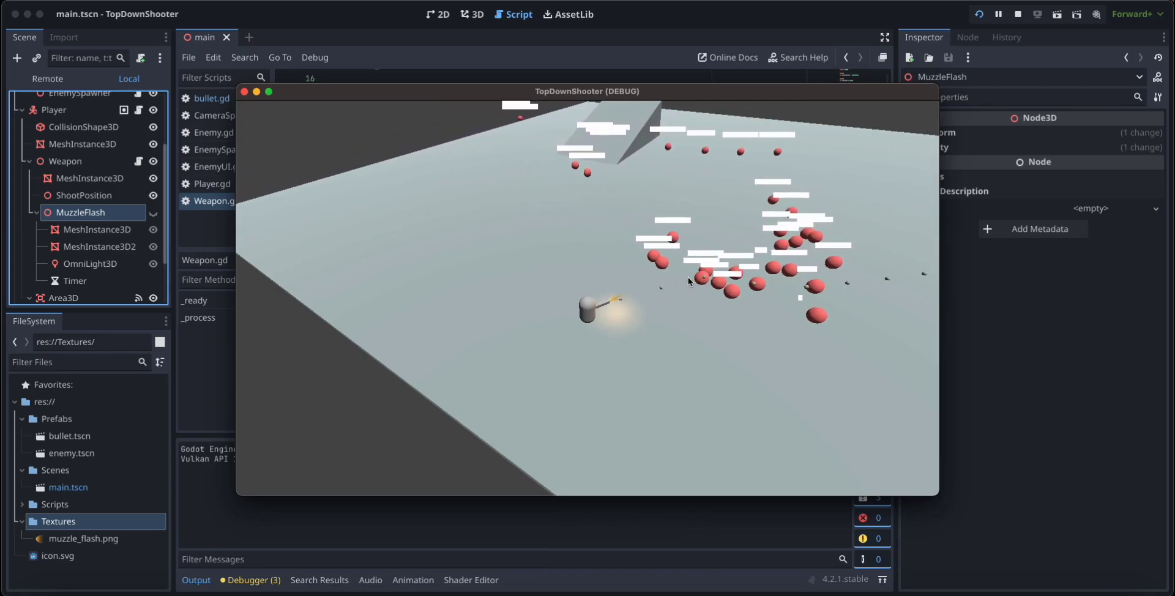
key(w)
key(s)
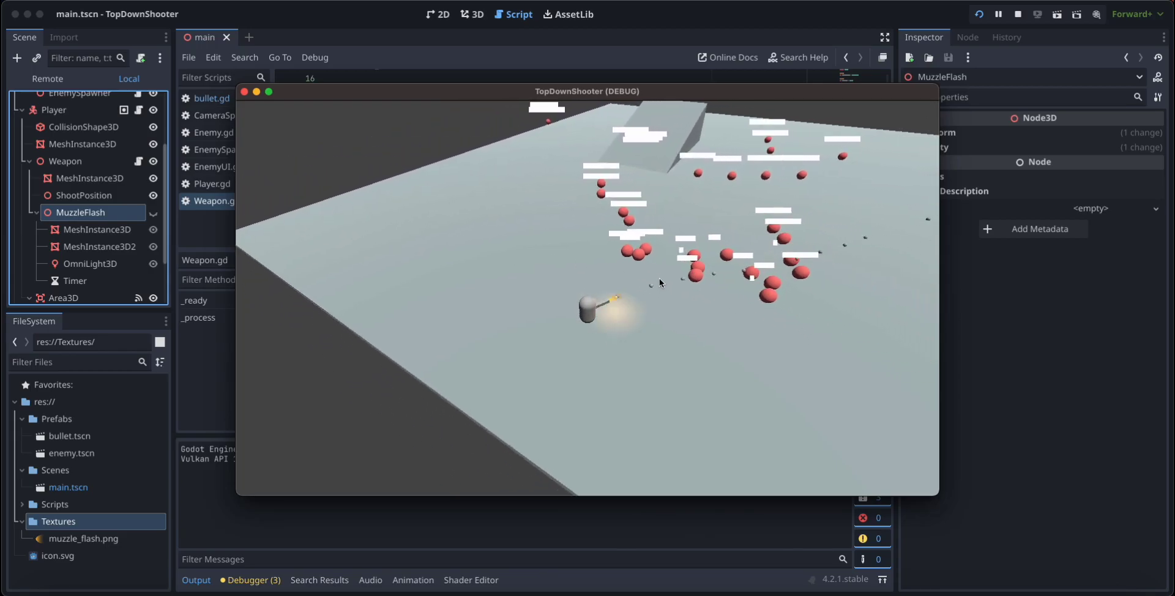
key(w)
key(d)
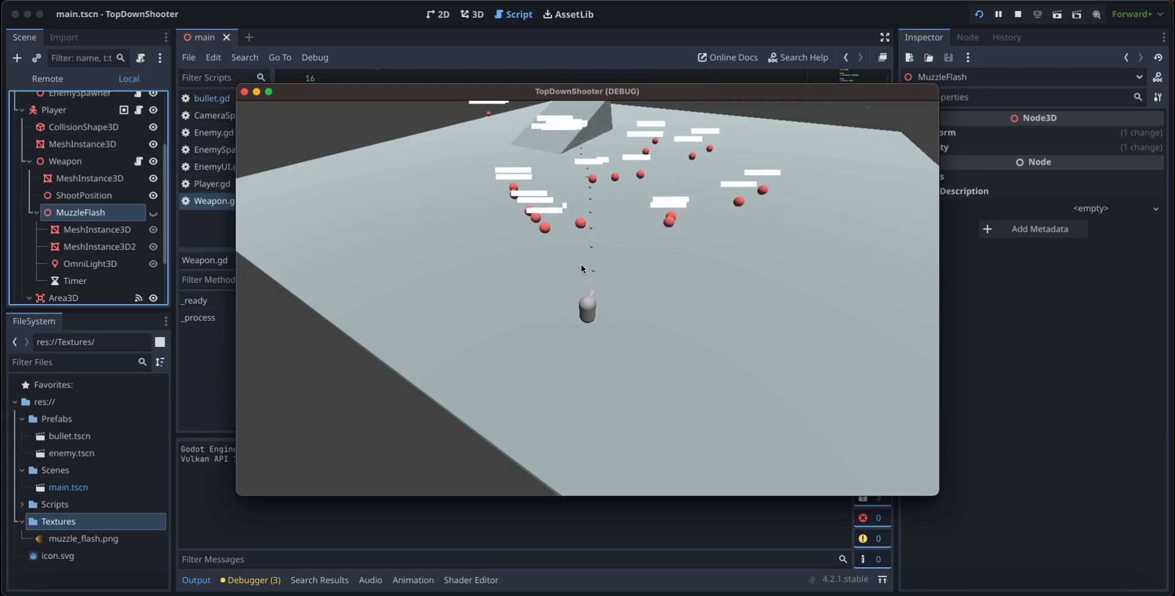
key(w)
key(s)
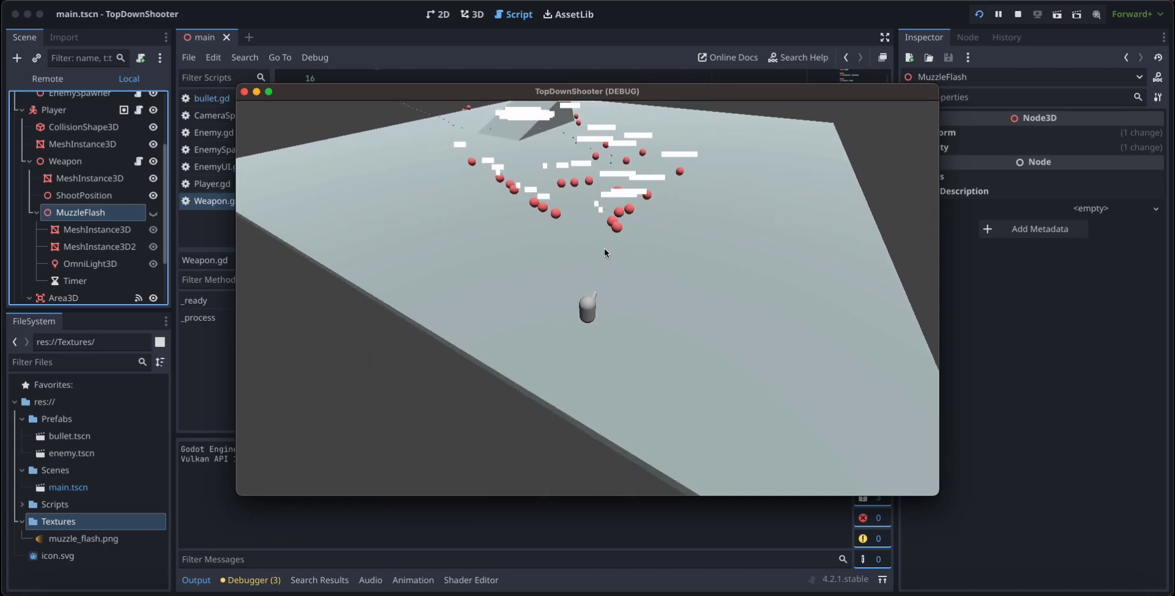